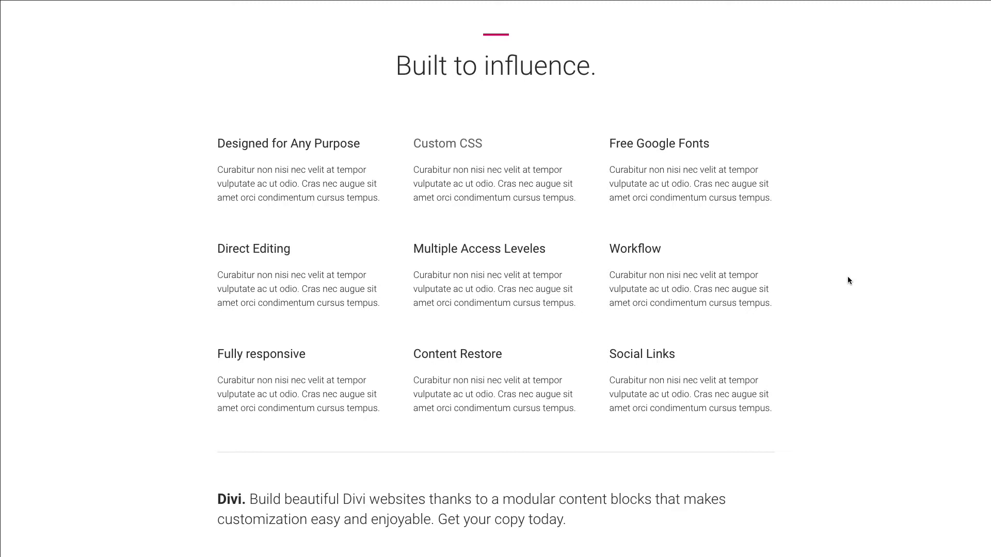
Examine the accent dividers above the section headings across the landing page, from the sign-up form section down to Testimonials.
scroll(797, 98, "up", 1)
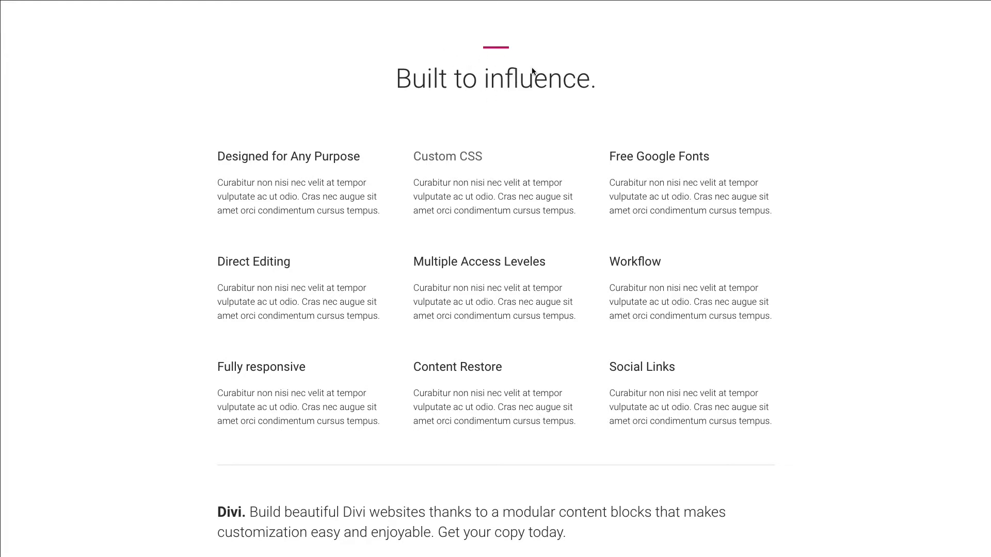
scroll(531, 70, "up", 5)
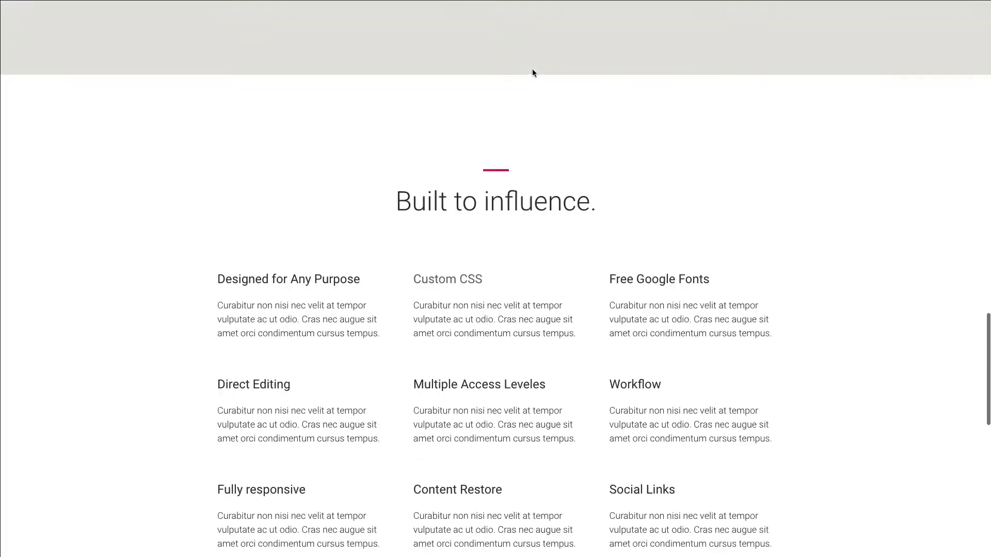
scroll(533, 72, "up", 6)
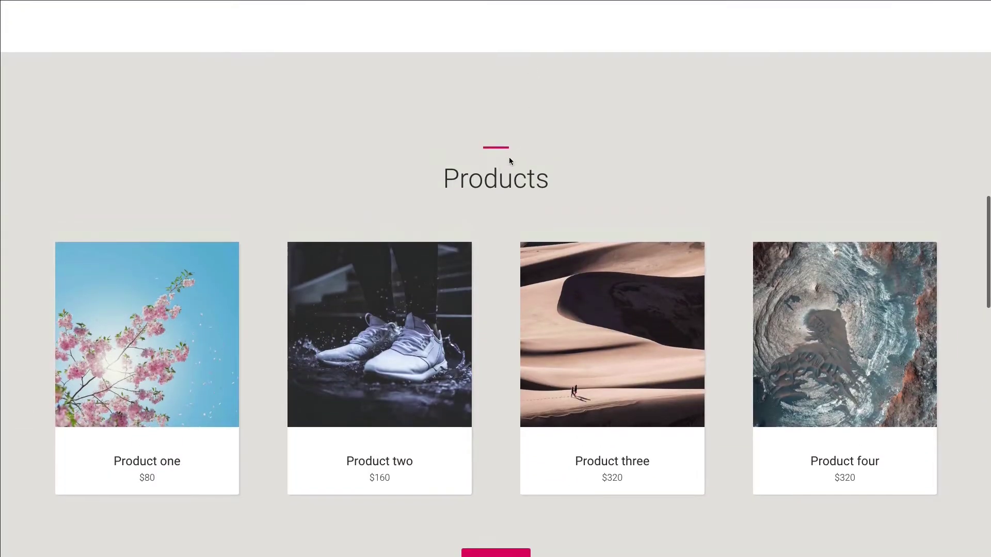
scroll(508, 159, "up", 2)
scroll(509, 160, "up", 15)
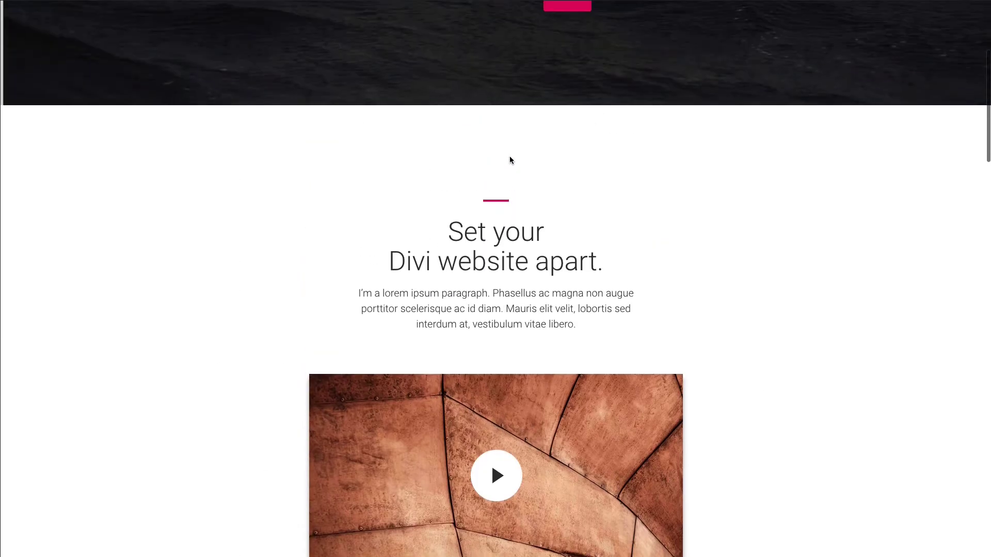
scroll(510, 160, "down", 5)
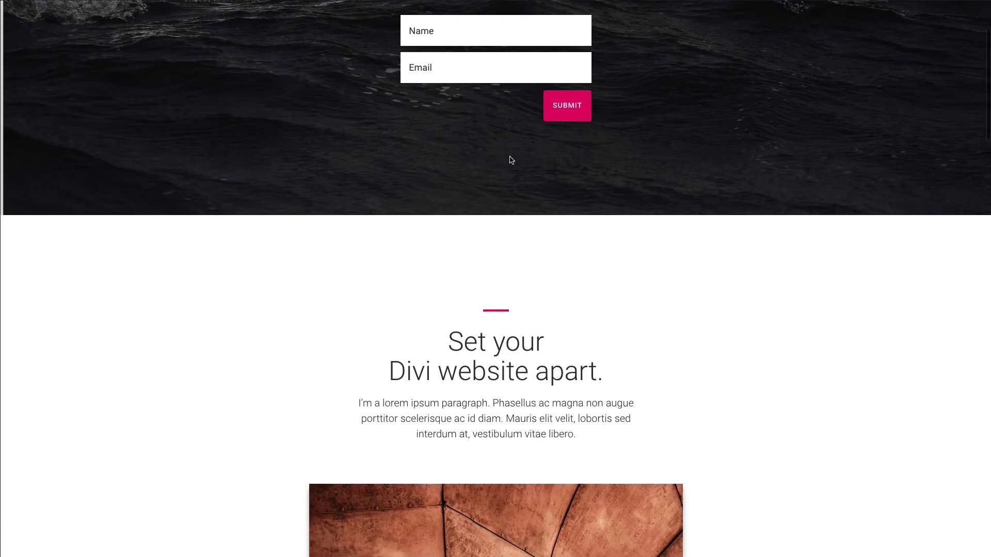
scroll(509, 159, "down", 2)
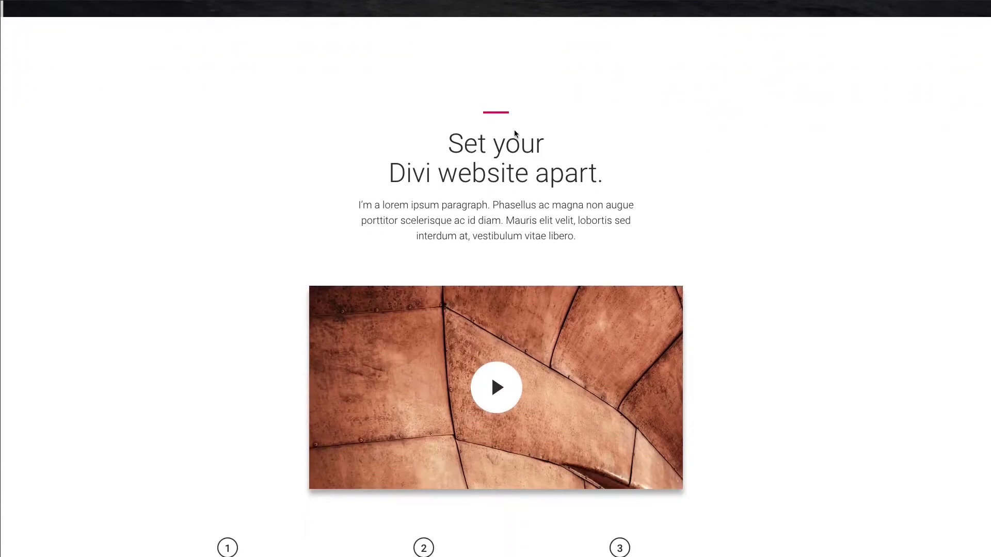
scroll(501, 130, "down", 12)
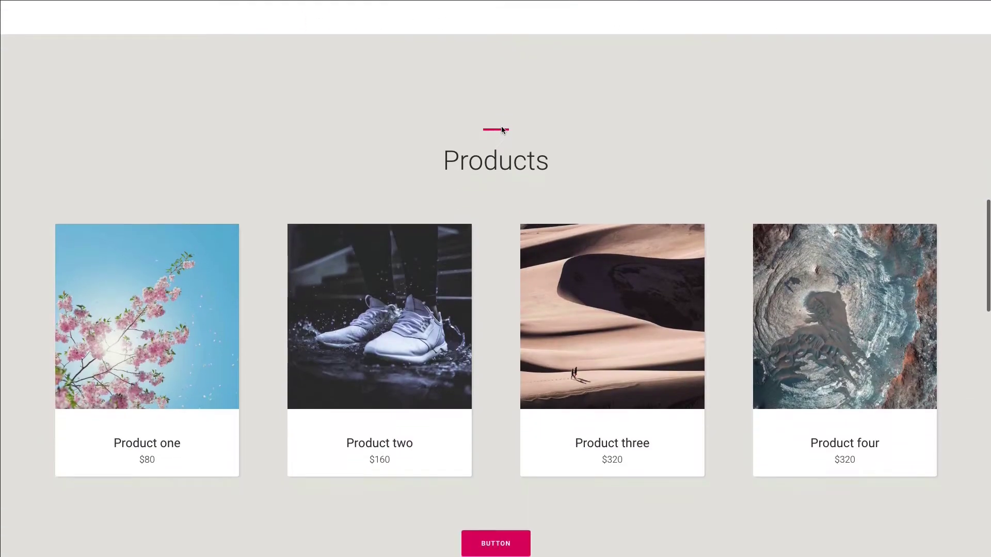
scroll(514, 132, "down", 10)
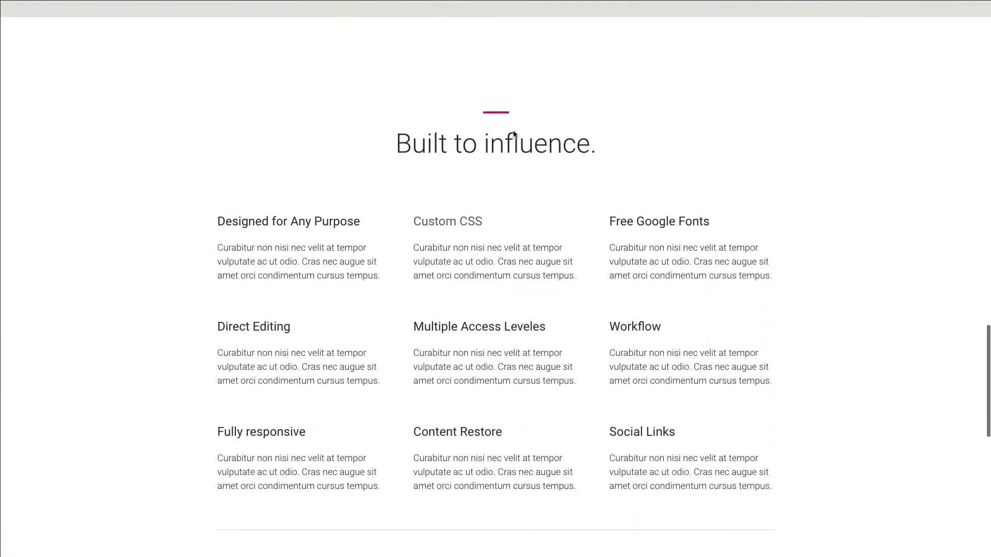
scroll(505, 135, "down", 10)
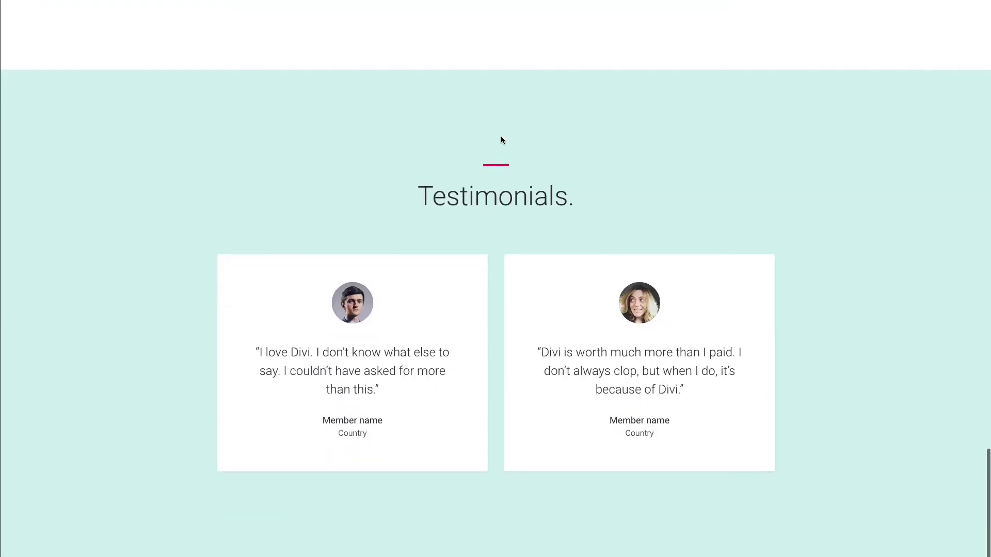
scroll(506, 155, "up", 4)
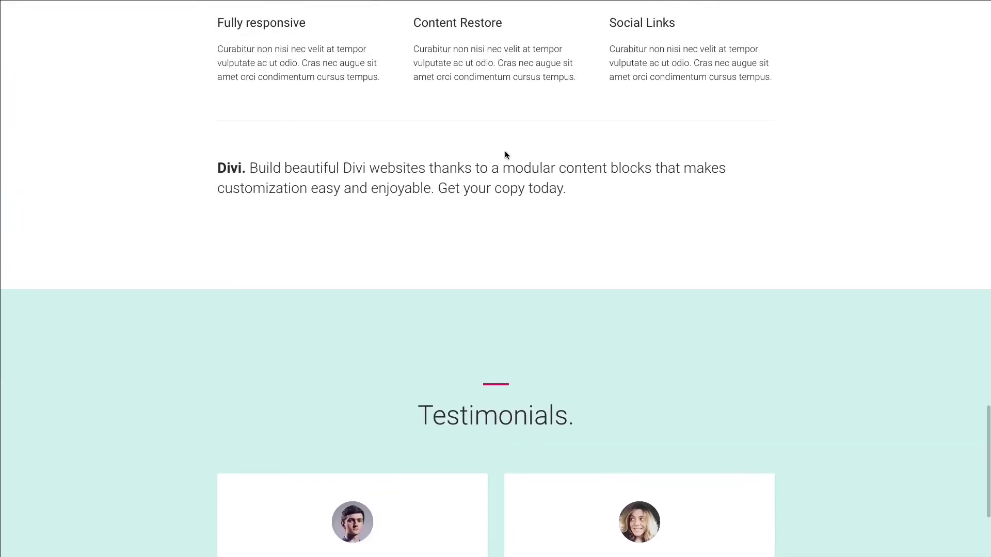
scroll(506, 155, "up", 3)
scroll(505, 154, "up", 3)
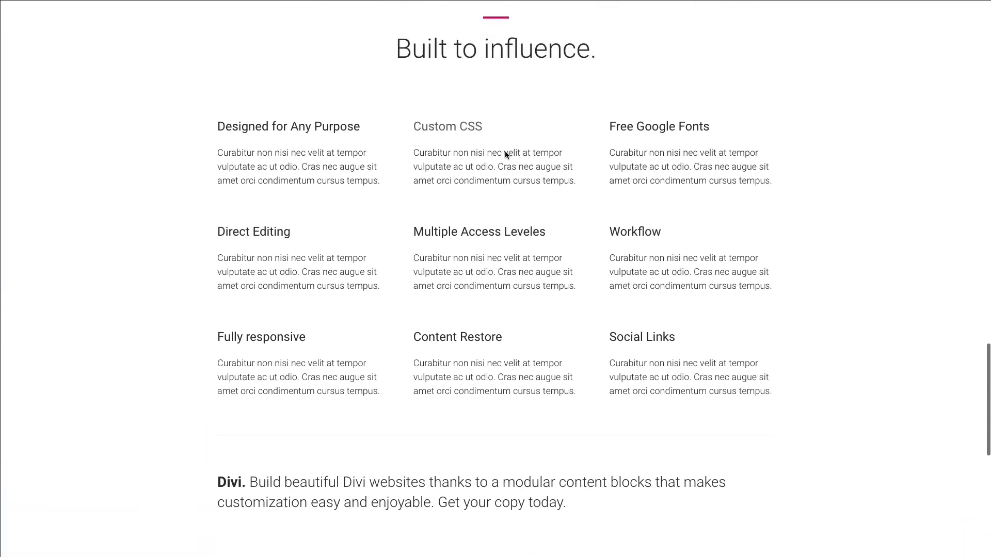
scroll(505, 154, "up", 1)
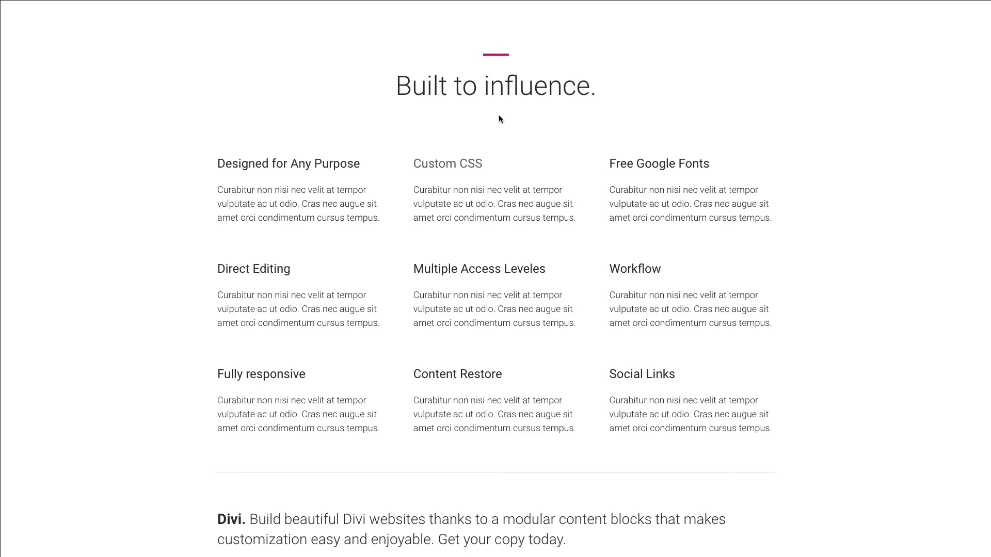
scroll(486, 113, "down", 1)
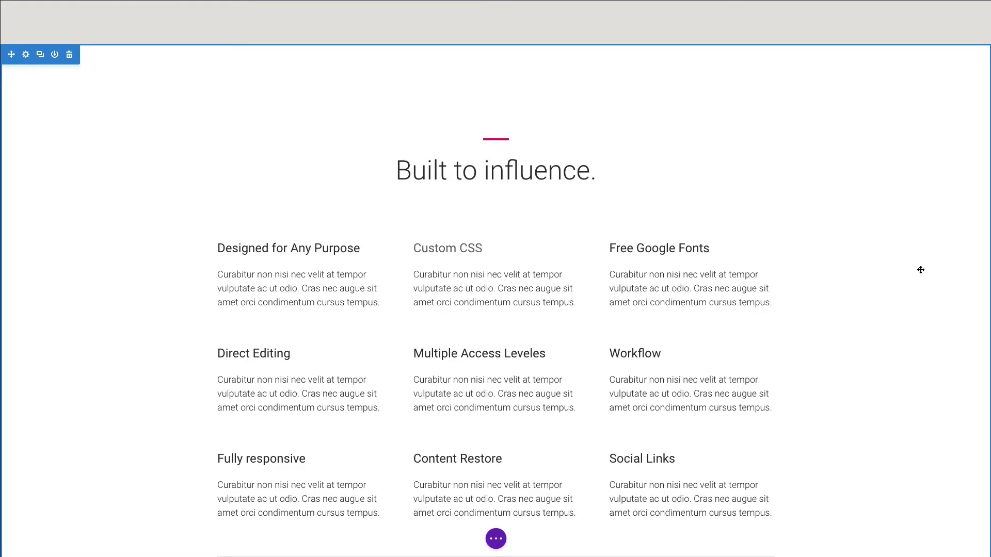
Open the settings of the short accent divider above the "Built to influence." heading.
mouse_move(522, 137)
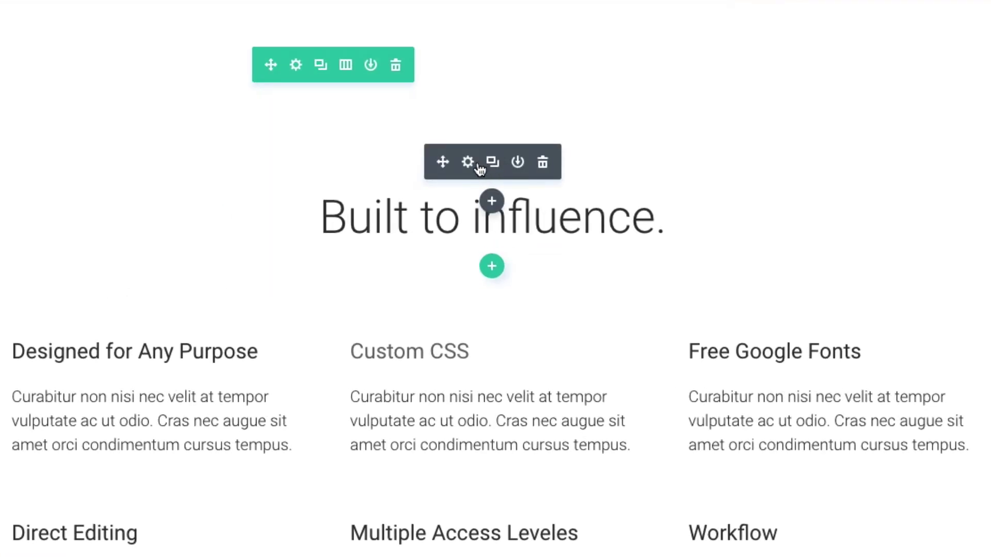
left_click(468, 163)
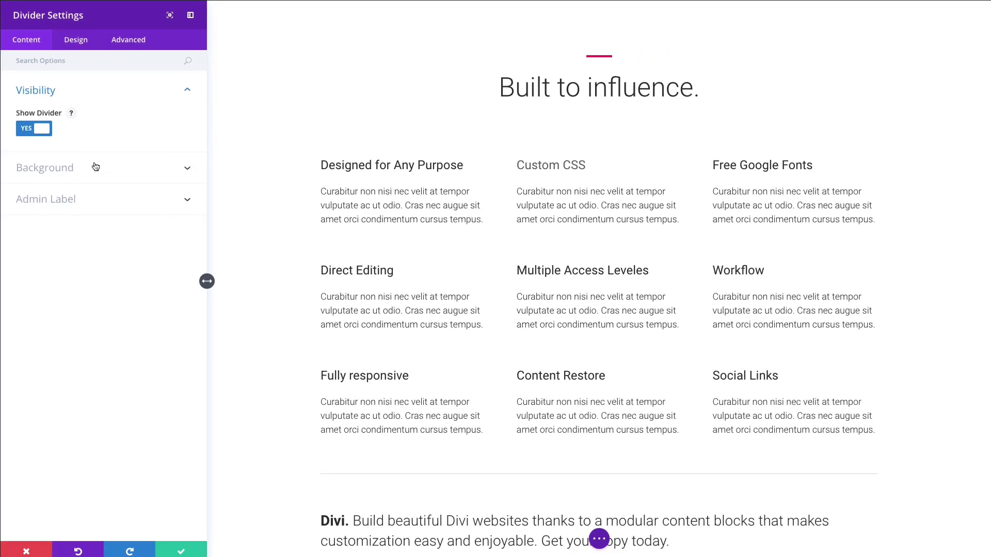
Give the divider above "Built to influence." a #dddddd background color.
left_click(95, 166)
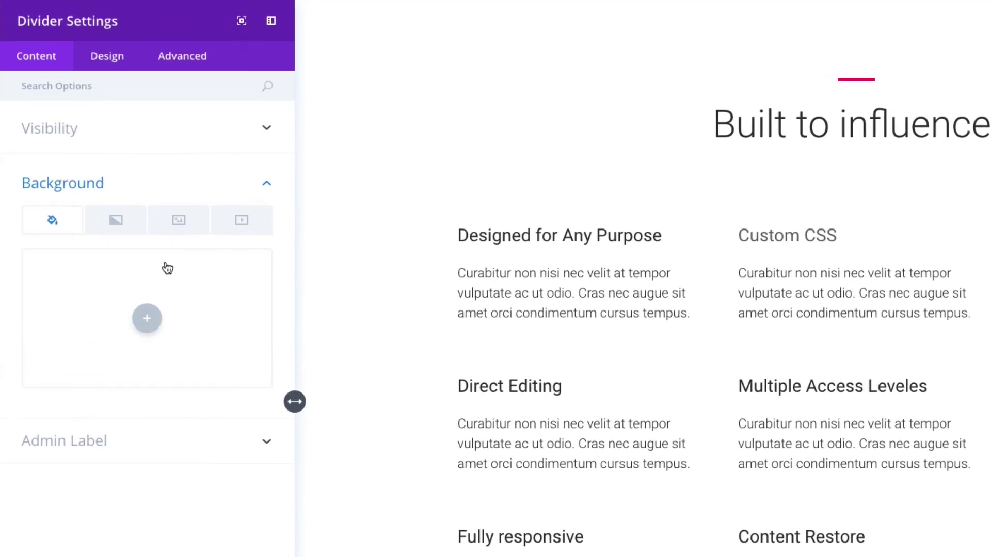
left_click(149, 321)
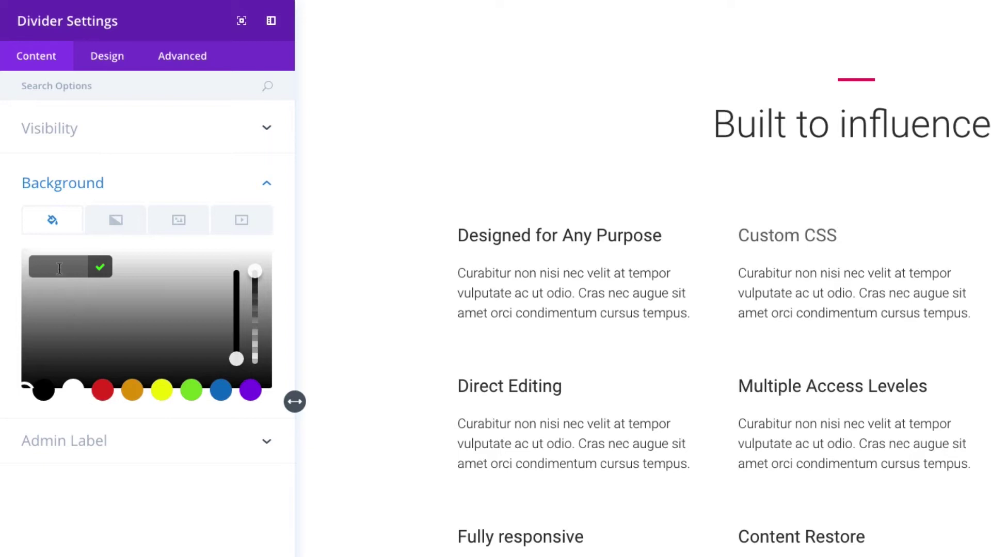
type("#dddddd")
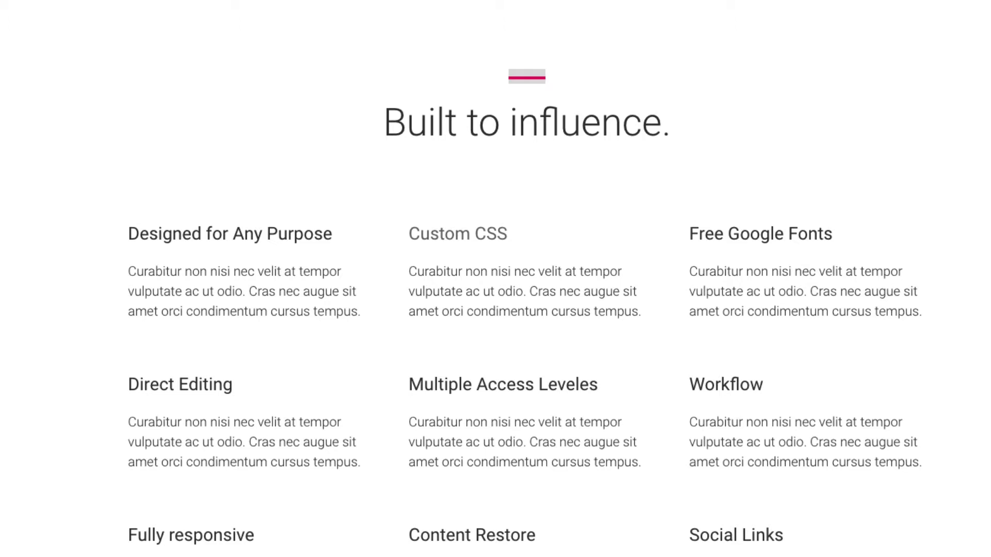
Check the divider's sizing settings and remove its gray background color.
left_click(107, 61)
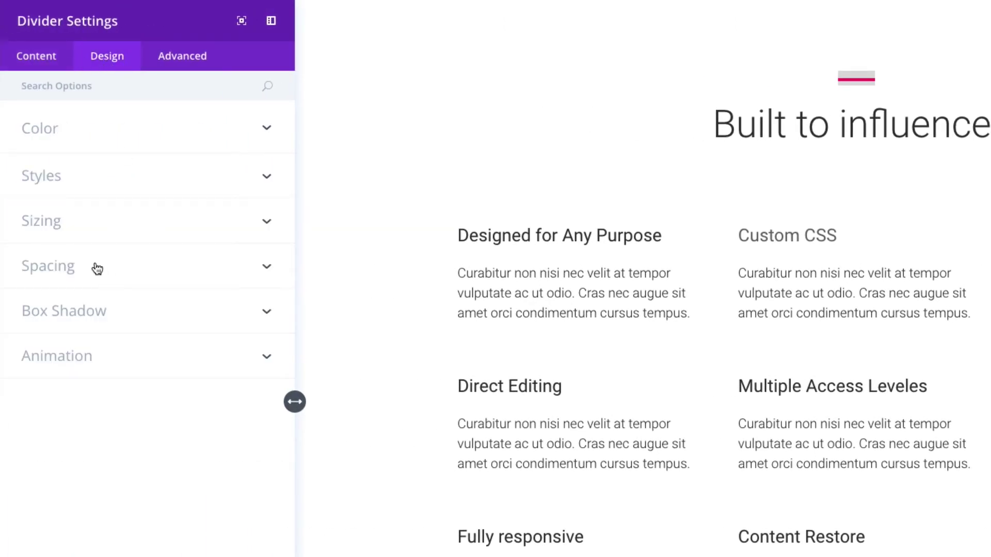
left_click(95, 230)
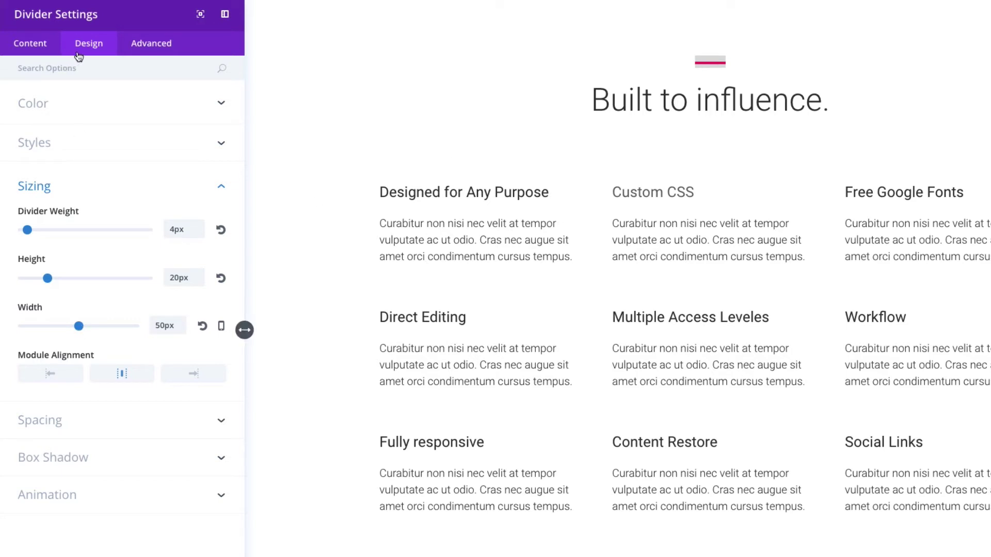
left_click(43, 54)
left_click(127, 150)
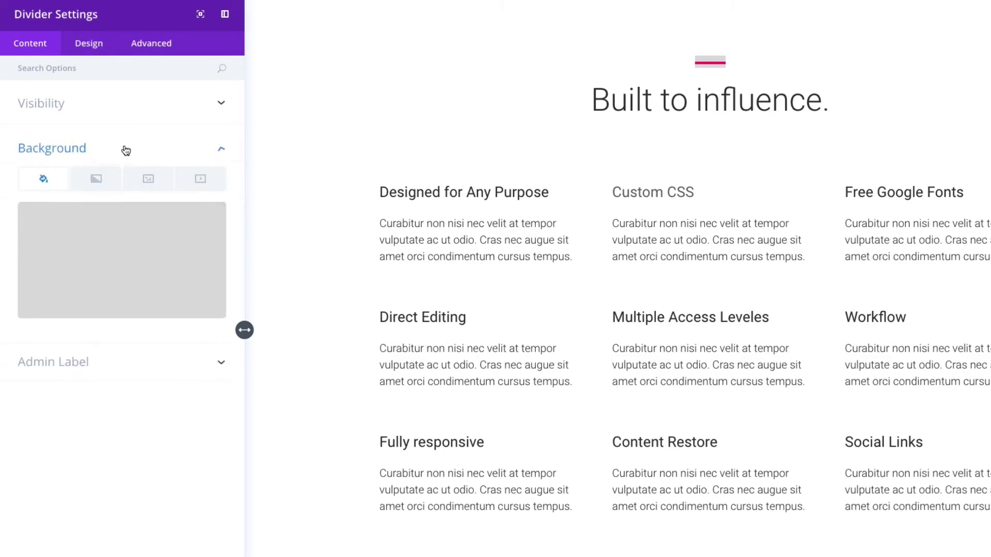
mouse_move(137, 305)
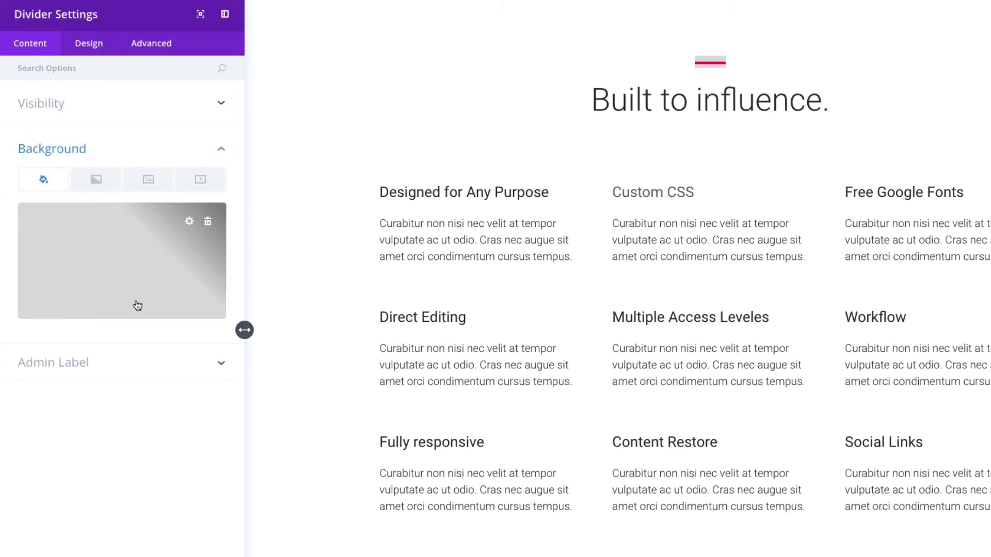
left_click(208, 222)
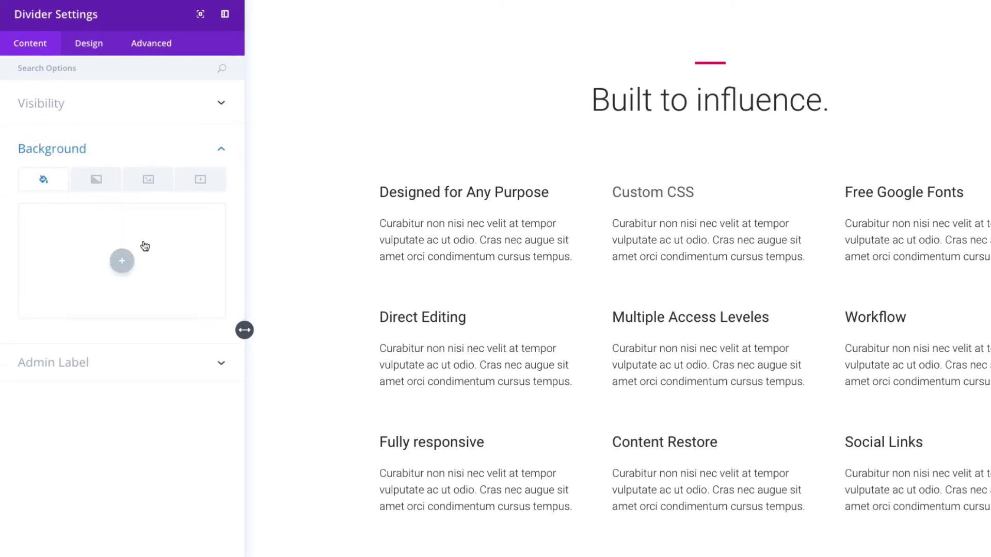
Review the divider's line color setting and the available divider styles without changing them.
left_click(95, 51)
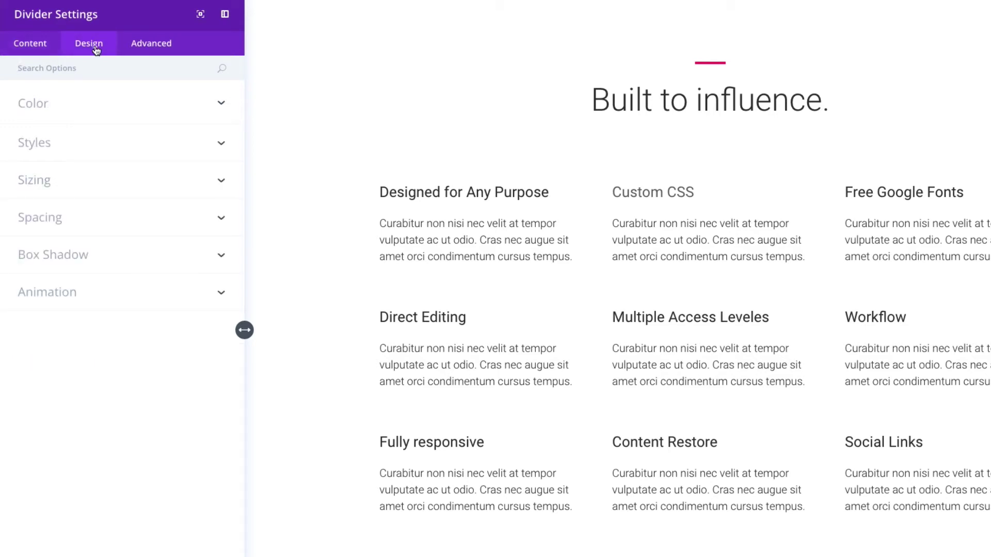
left_click(209, 102)
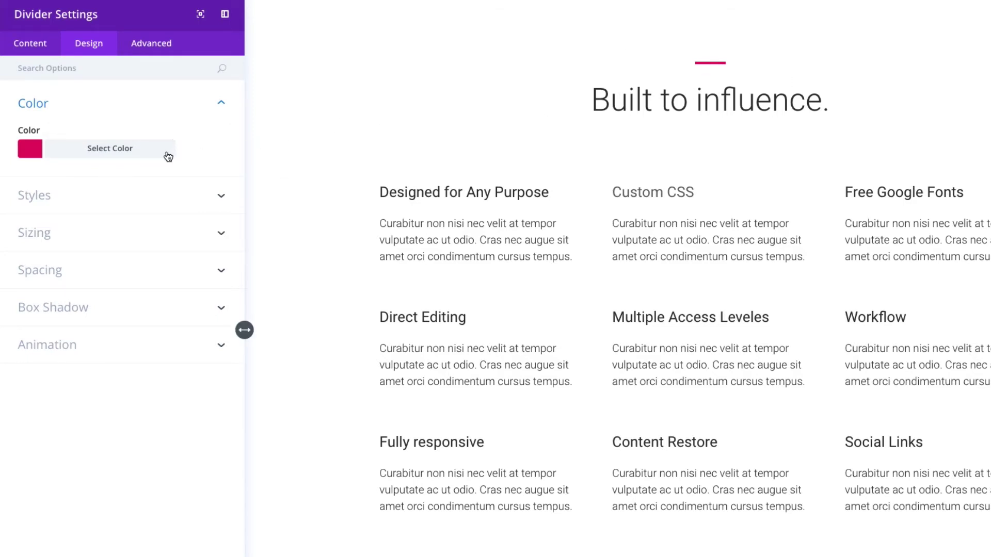
left_click(128, 155)
left_click(139, 153)
left_click(102, 199)
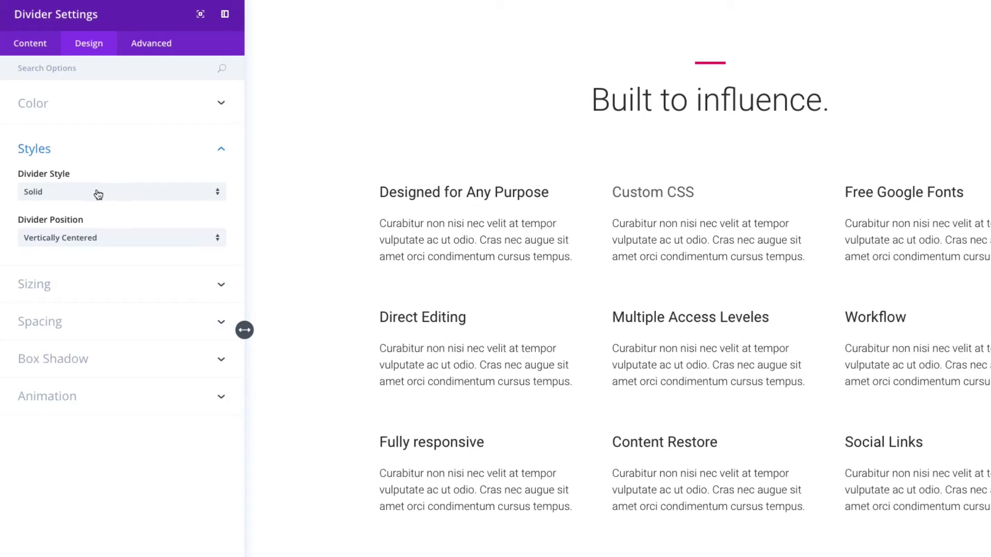
left_click(109, 194)
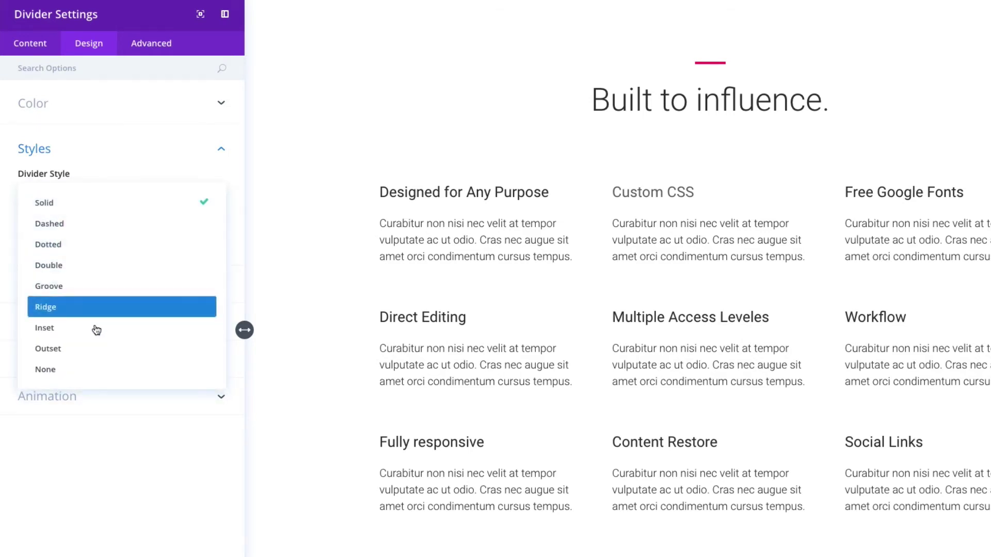
left_click(128, 151)
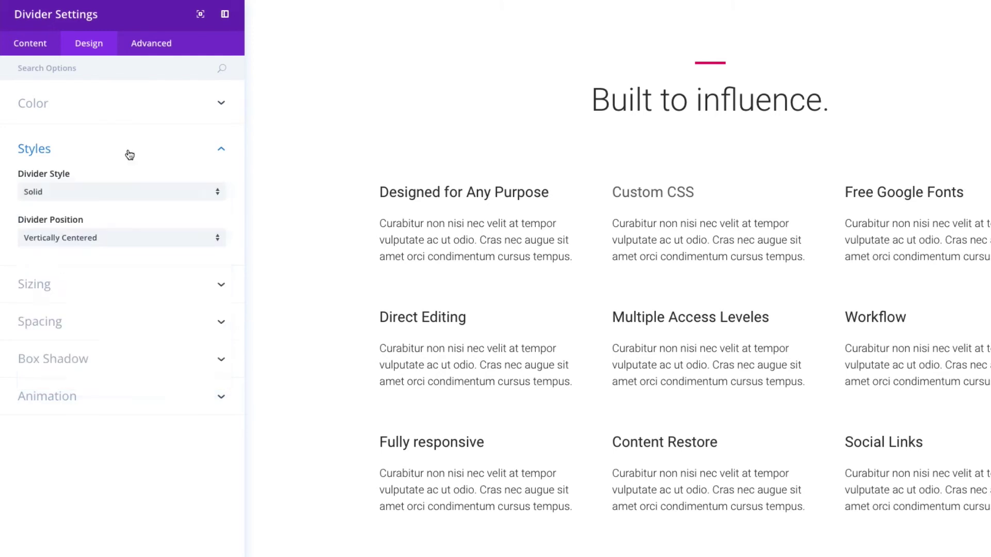
Try the Top and Bottom divider positions, and set the position back to Vertically Centered.
left_click(88, 243)
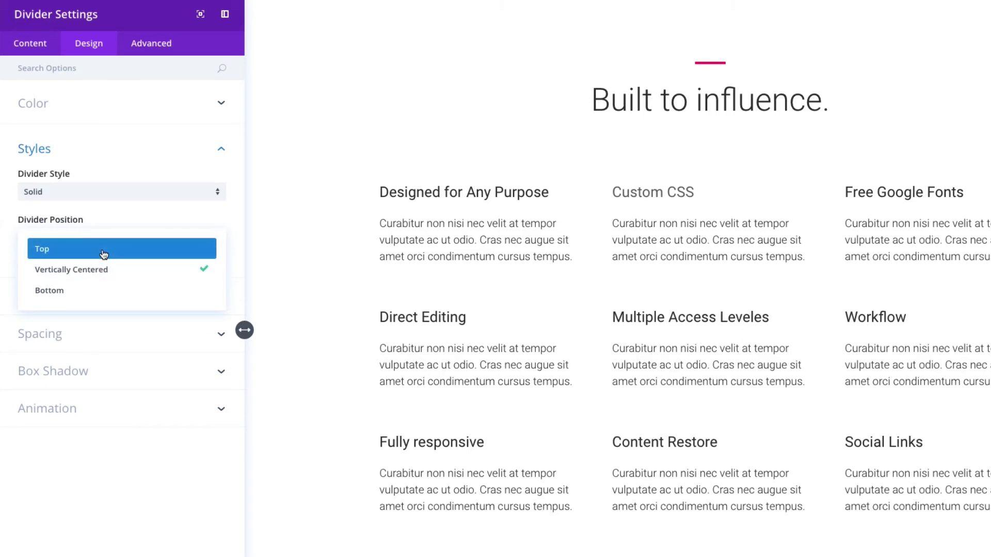
left_click(102, 252)
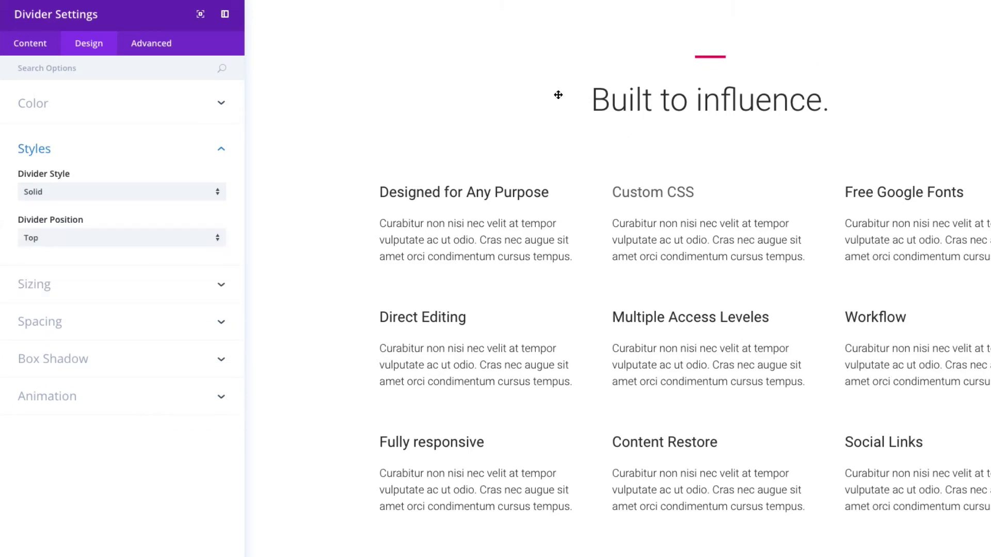
left_click(174, 242)
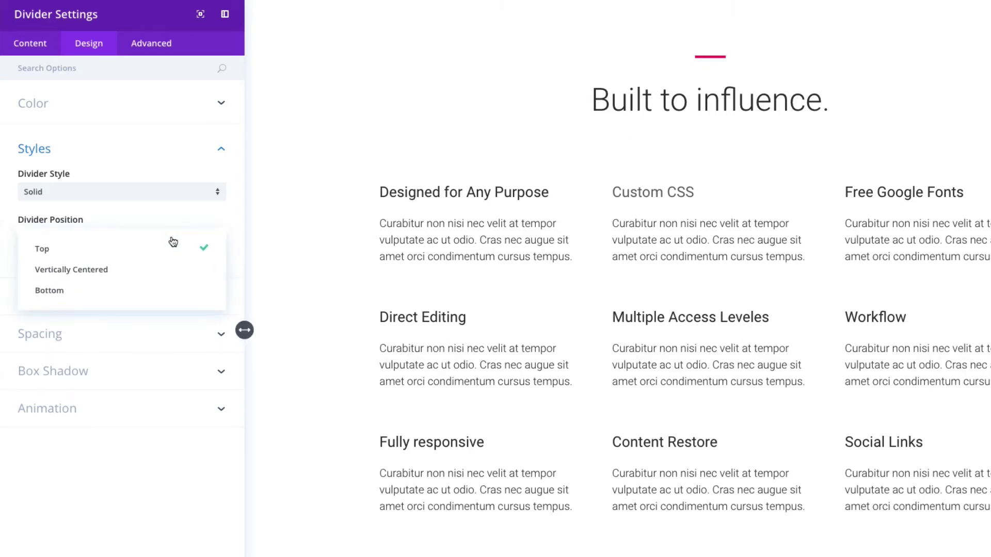
left_click(80, 297)
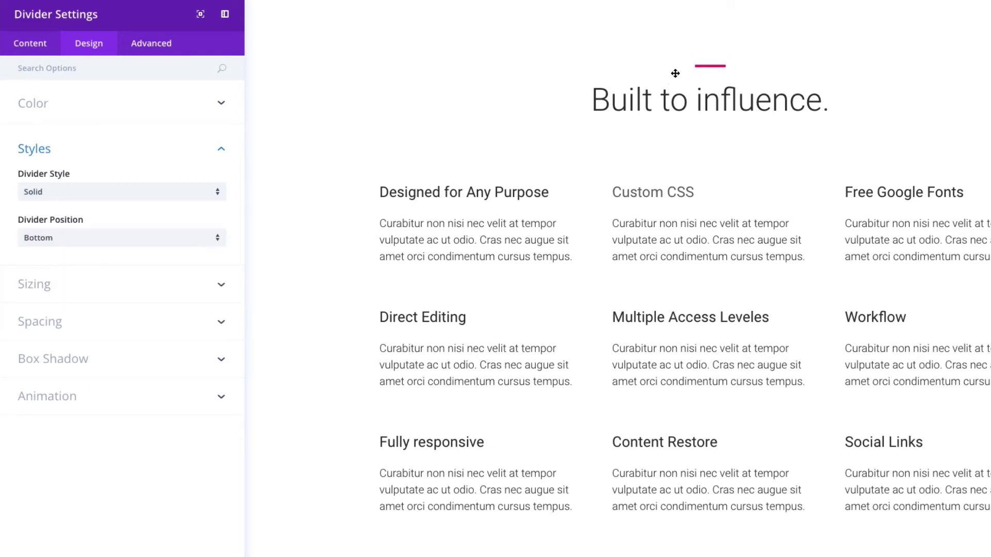
left_click(177, 242)
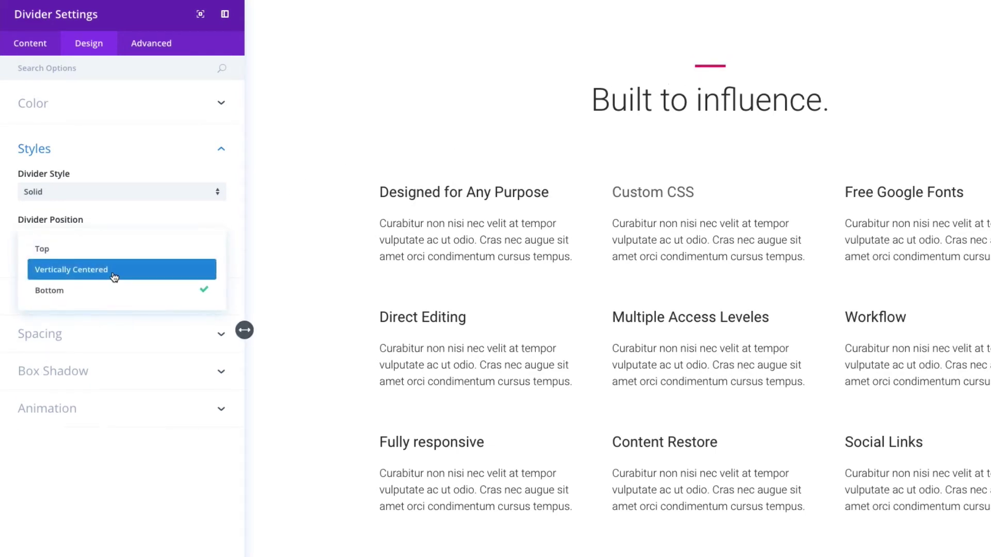
left_click(114, 277)
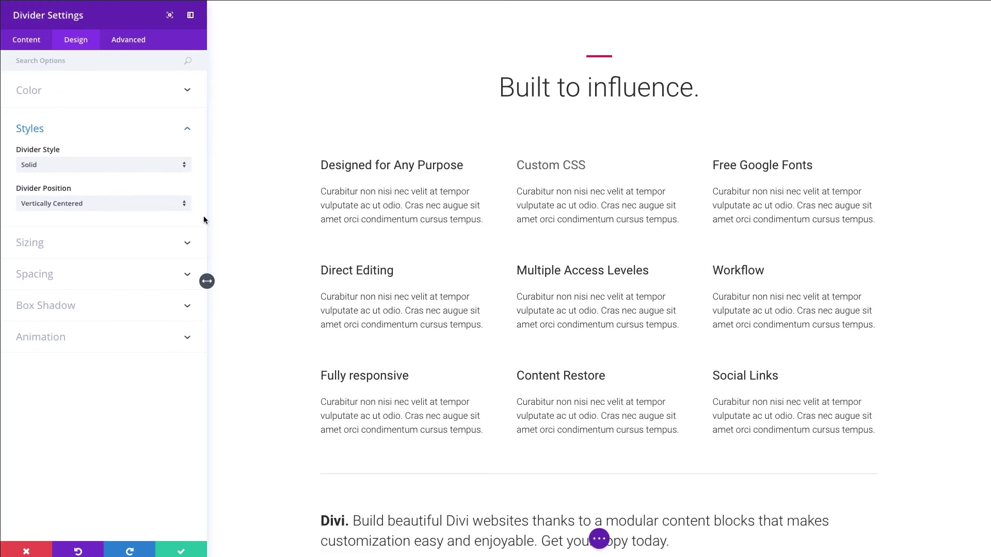
Review the sizing, spacing, box shadow and animation options of the divider above "Built to influence." without changing them.
left_click(155, 243)
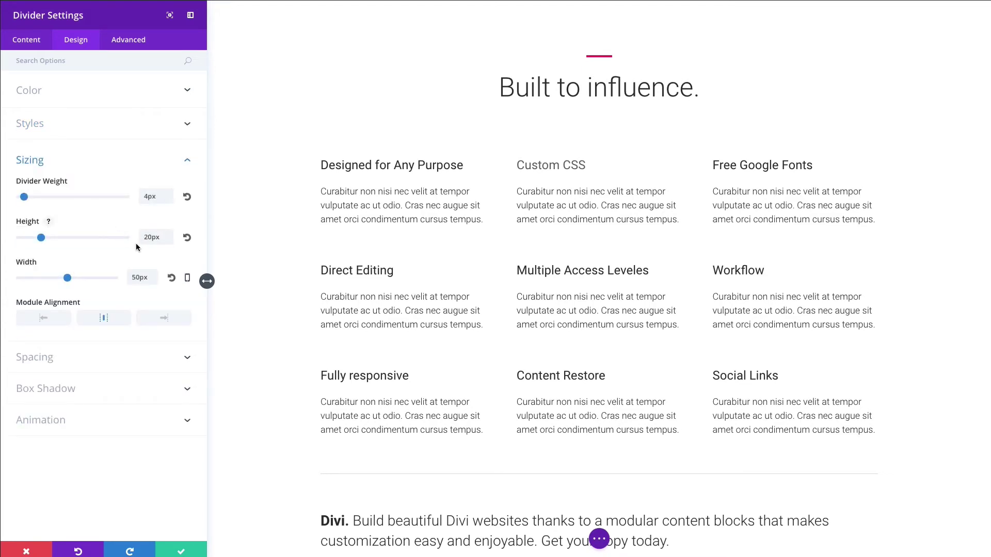
left_click(97, 361)
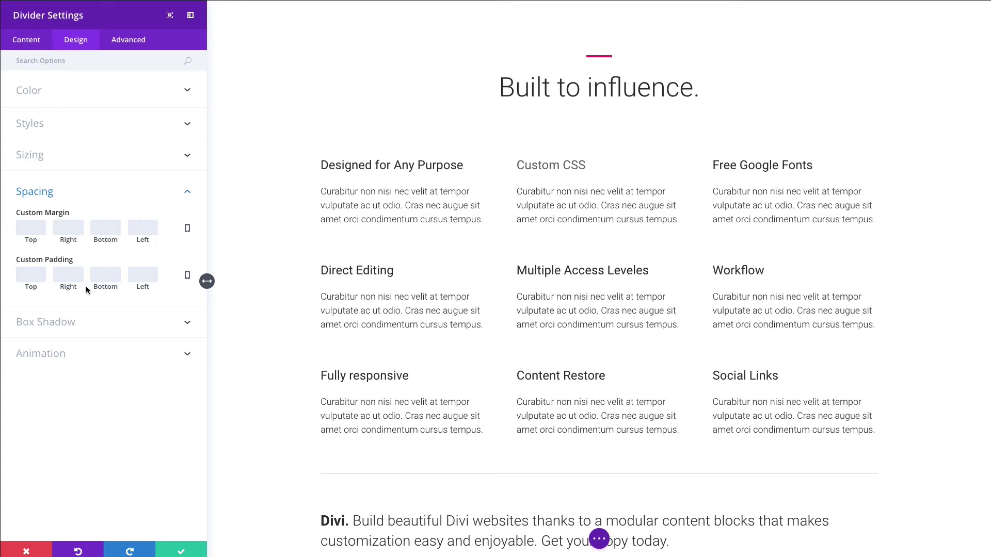
left_click(95, 161)
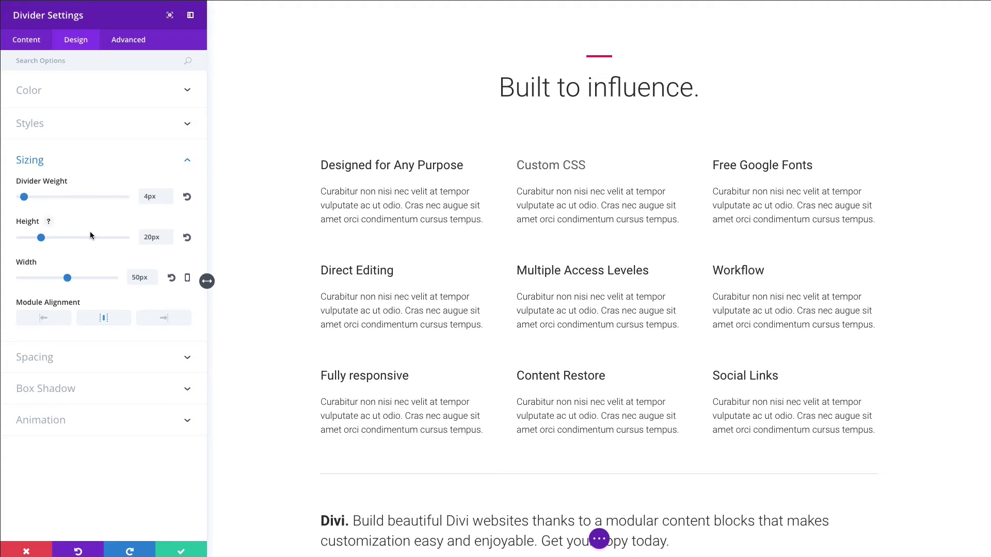
left_click(67, 164)
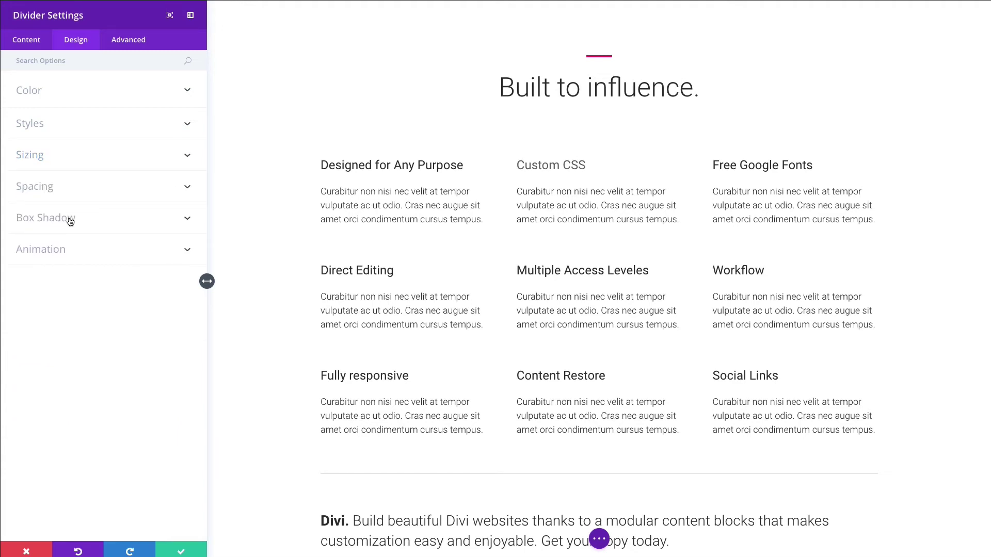
left_click(70, 221)
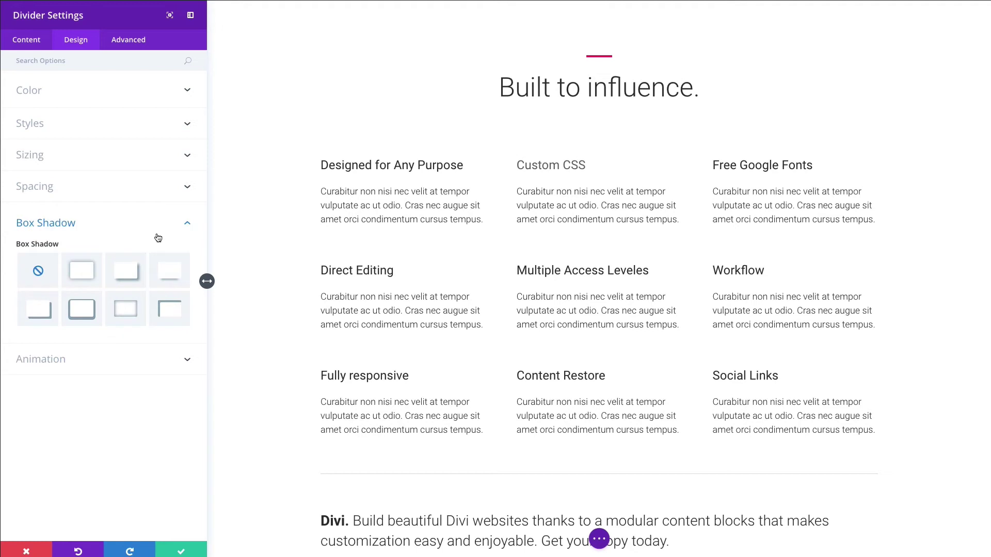
left_click(120, 357)
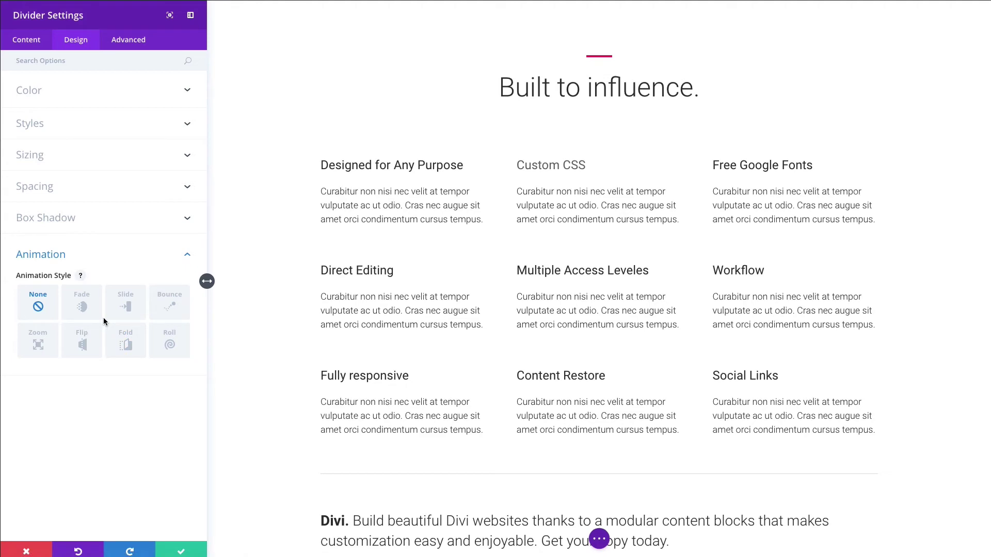
Review the same divider's advanced options for CSS ID and classes, custom CSS and visibility.
left_click(130, 46)
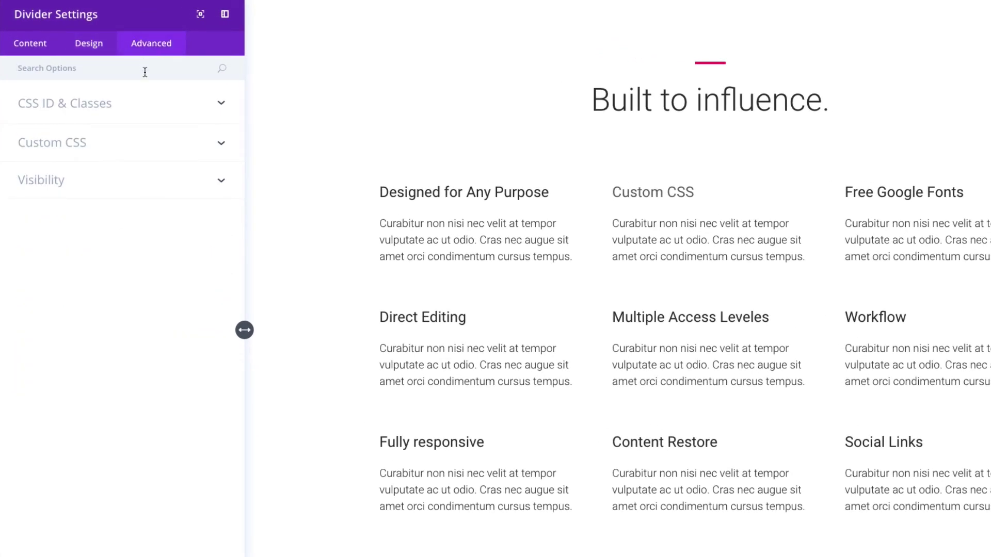
left_click(122, 106)
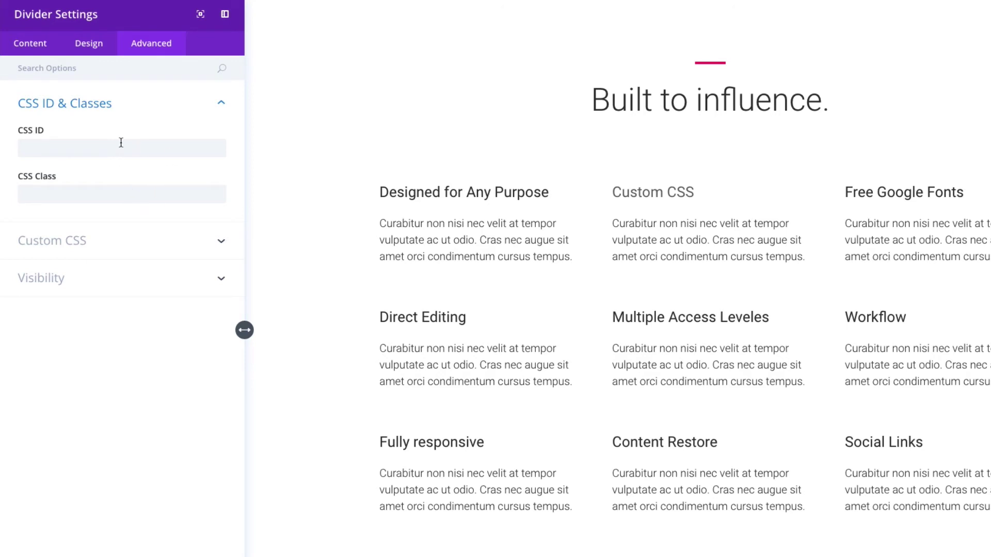
left_click(90, 241)
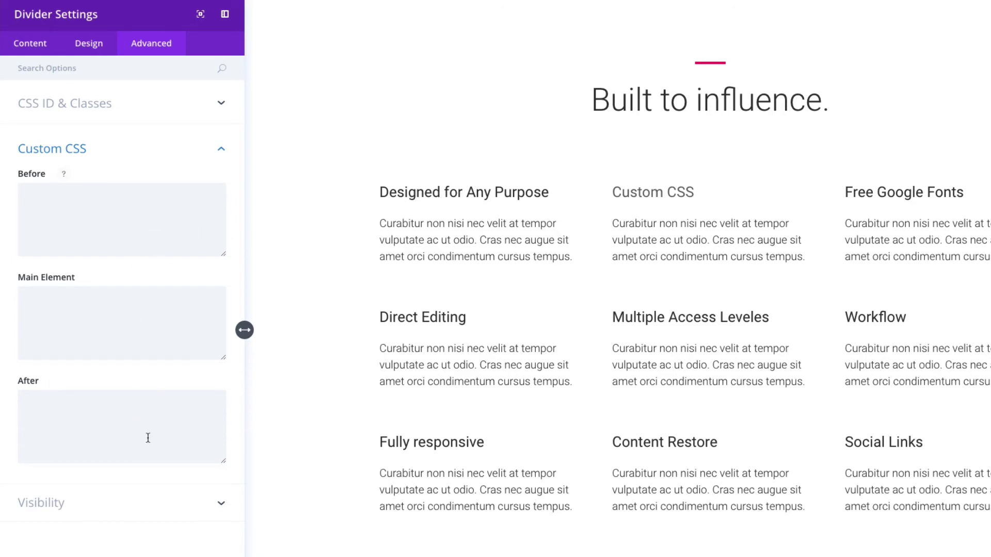
left_click(139, 509)
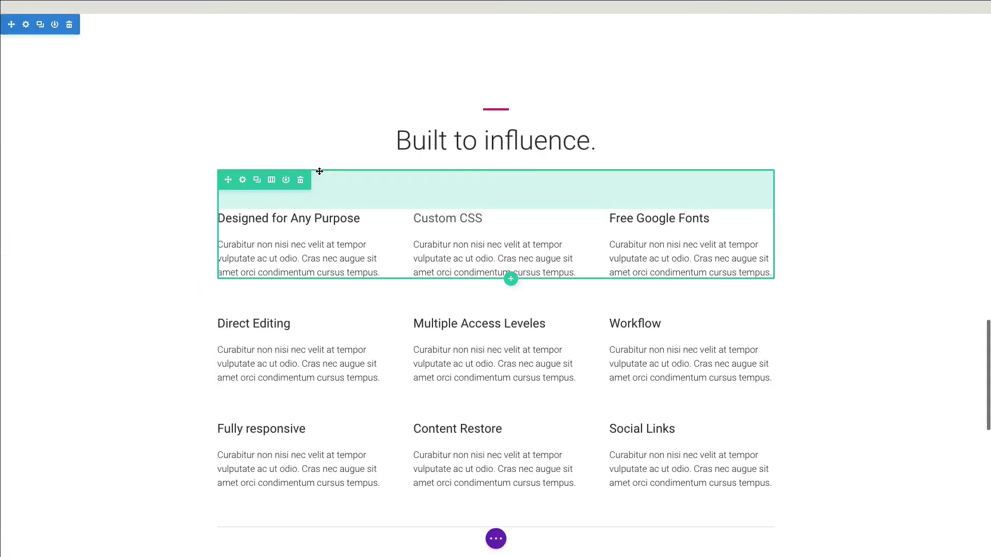
Open the settings of the full-width divider above the "Divi." paragraph and check its background and line color options.
scroll(319, 171, "down", 2)
scroll(320, 171, "down", 2)
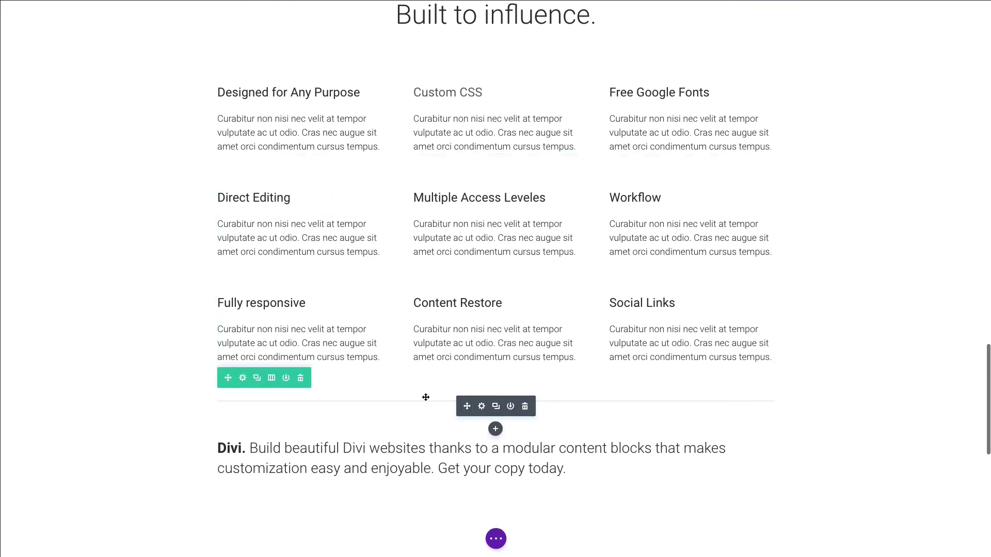
left_click(481, 408)
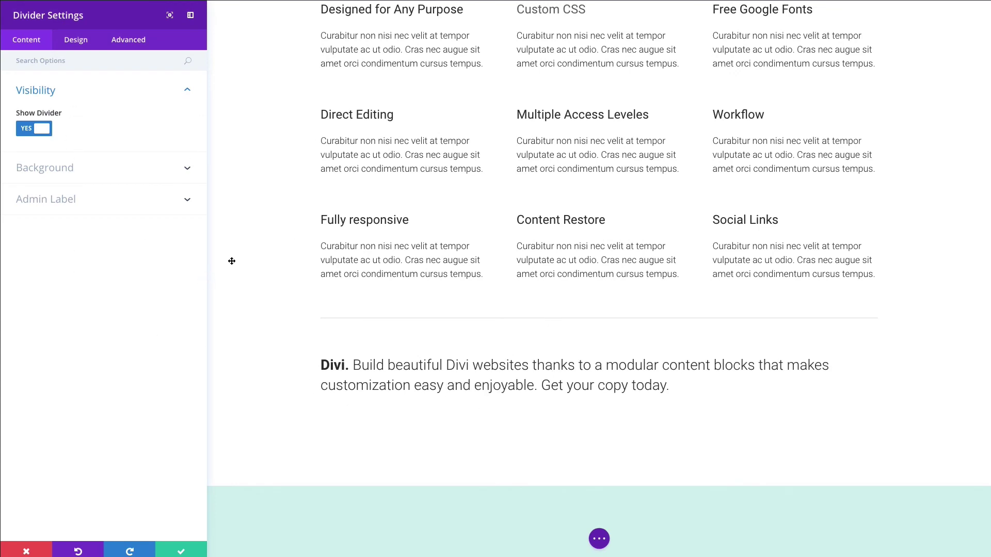
left_click(59, 169)
left_click(81, 44)
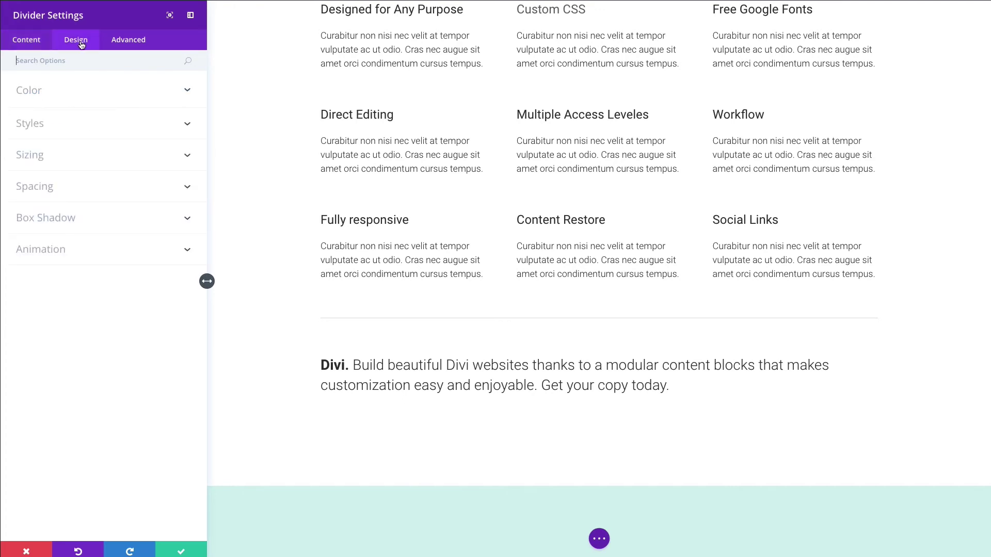
left_click(84, 93)
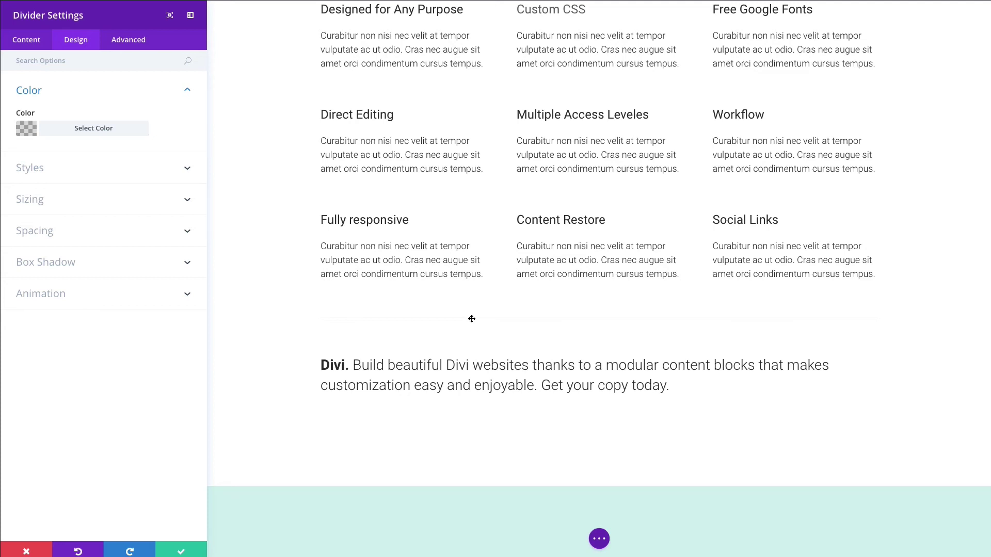
Review the full-width divider's style, sizing, spacing and advanced options, and close its settings without changes.
left_click(140, 168)
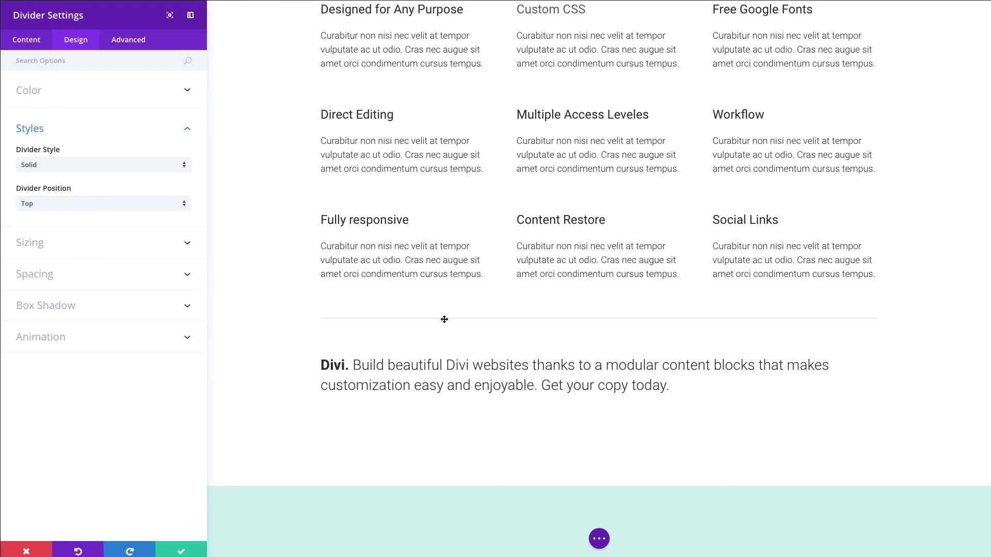
left_click(58, 248)
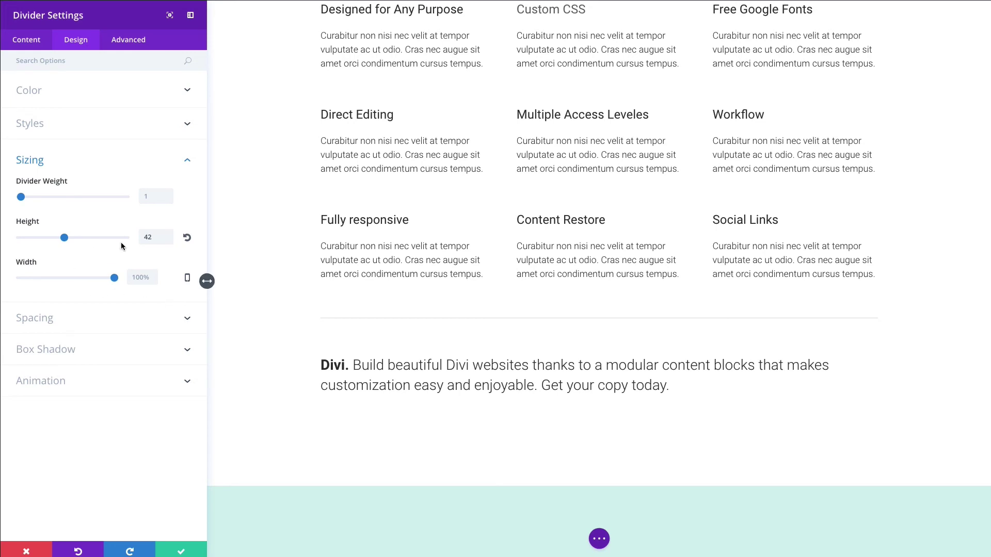
left_click(80, 327)
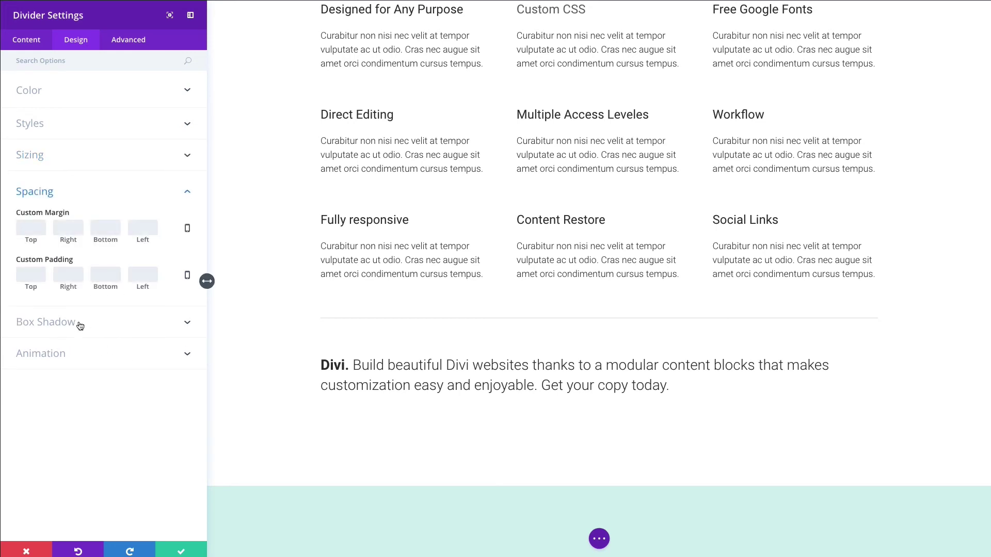
left_click(128, 40)
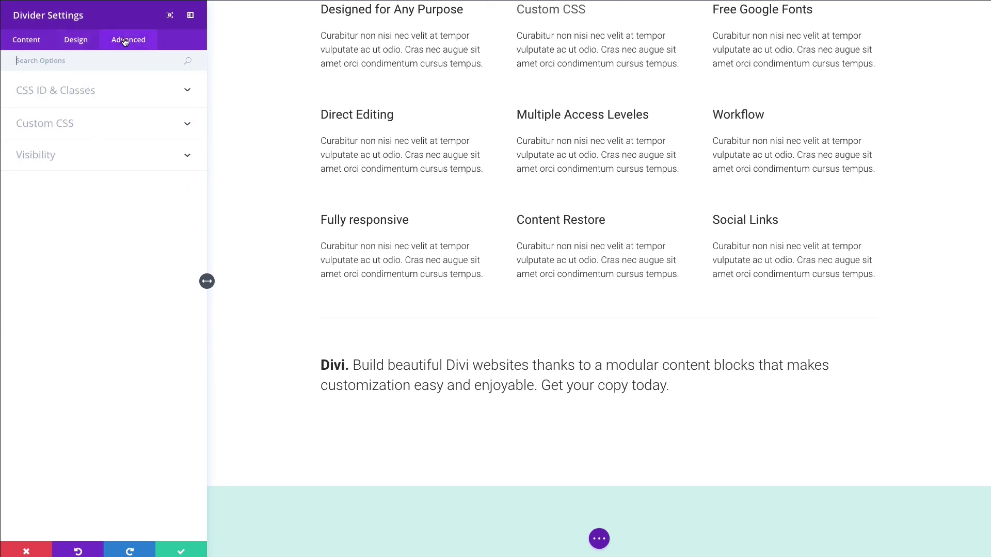
left_click(180, 551)
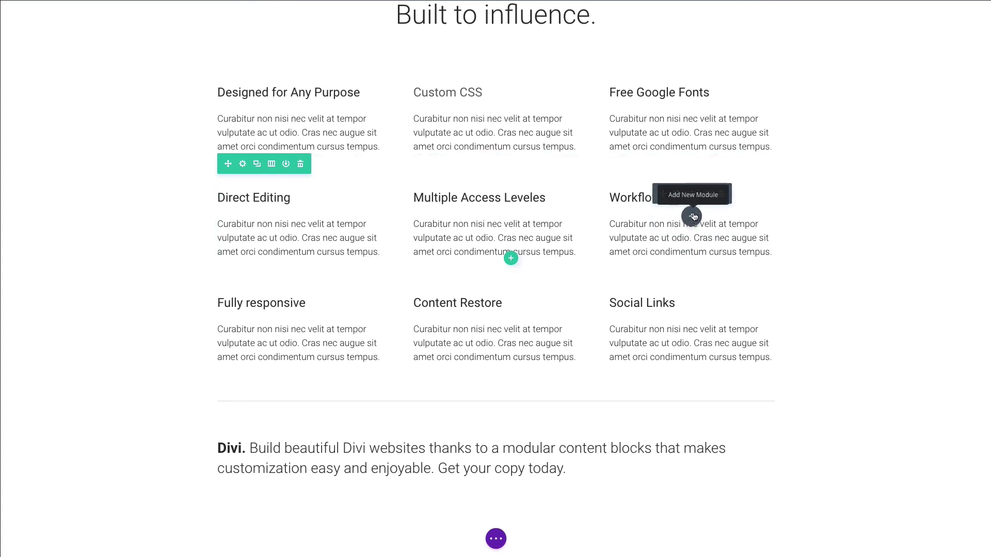
Insert a new Divider module between the "Workflow" heading and its paragraph, searching the modules for "div".
left_click(692, 217)
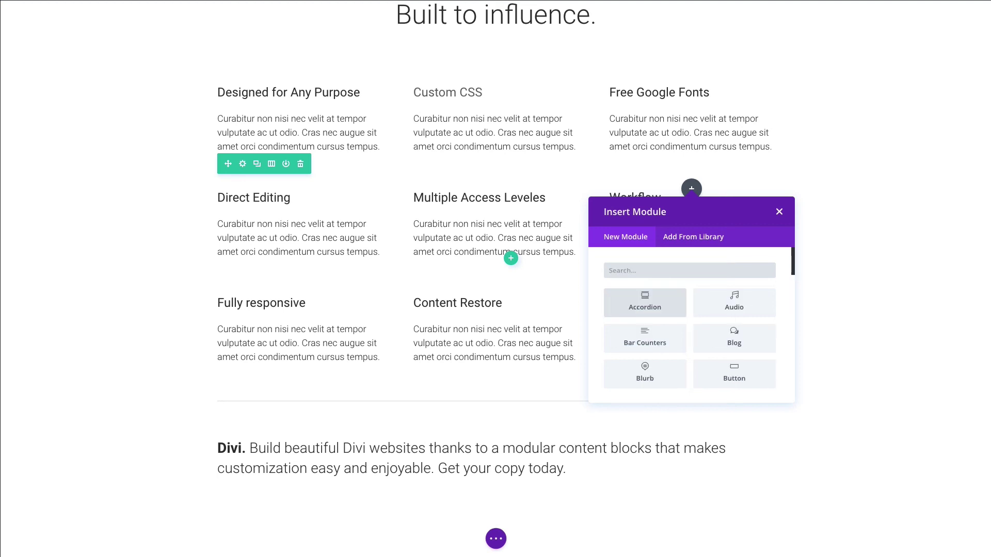
type("div")
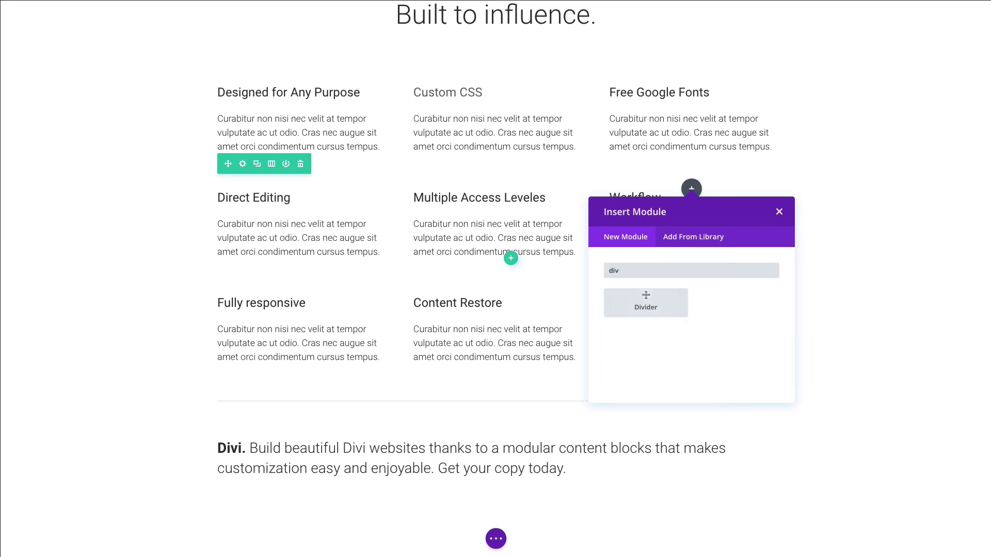
left_click(653, 311)
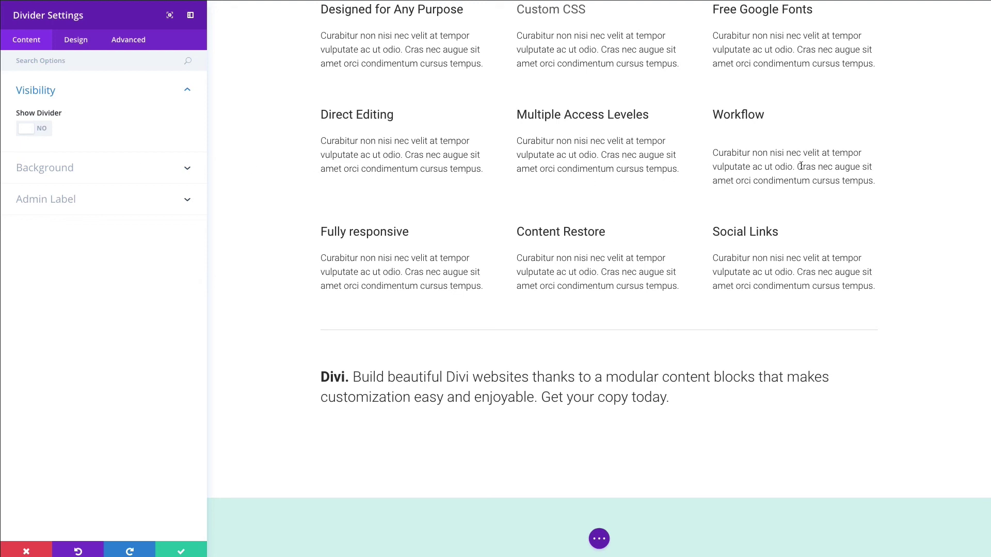
scroll(800, 167, "up", 1)
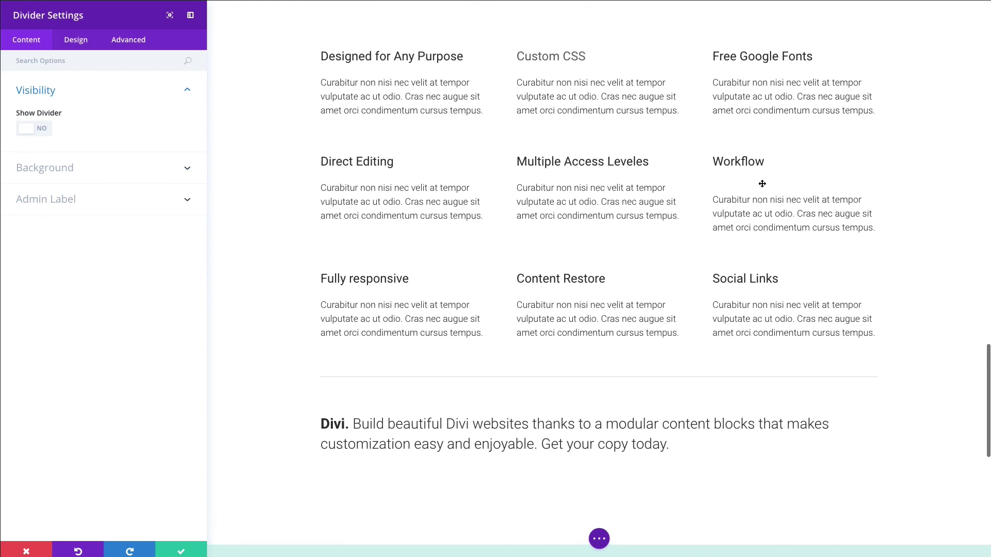
Set the height of the new divider under "Workflow" to 60px and save its settings.
left_click(76, 43)
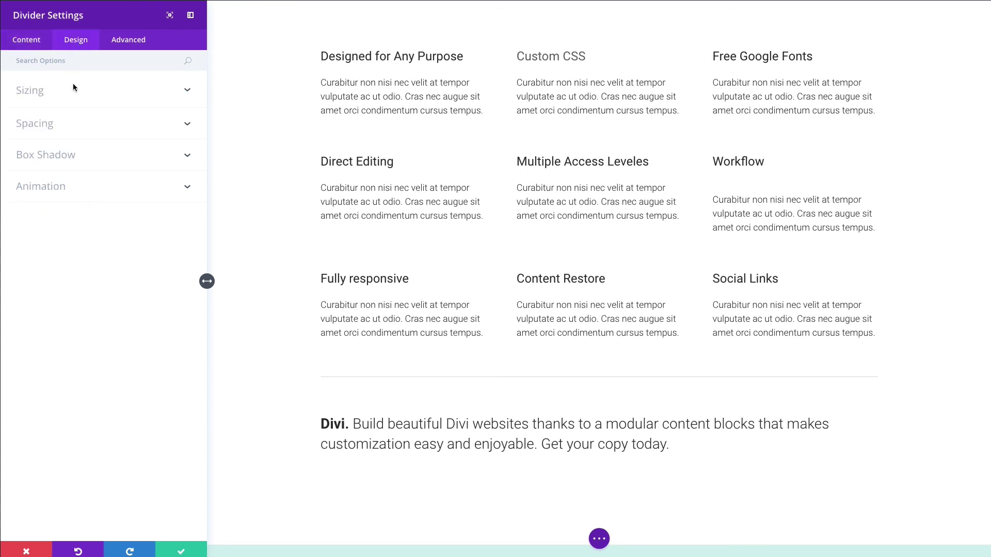
left_click(66, 125)
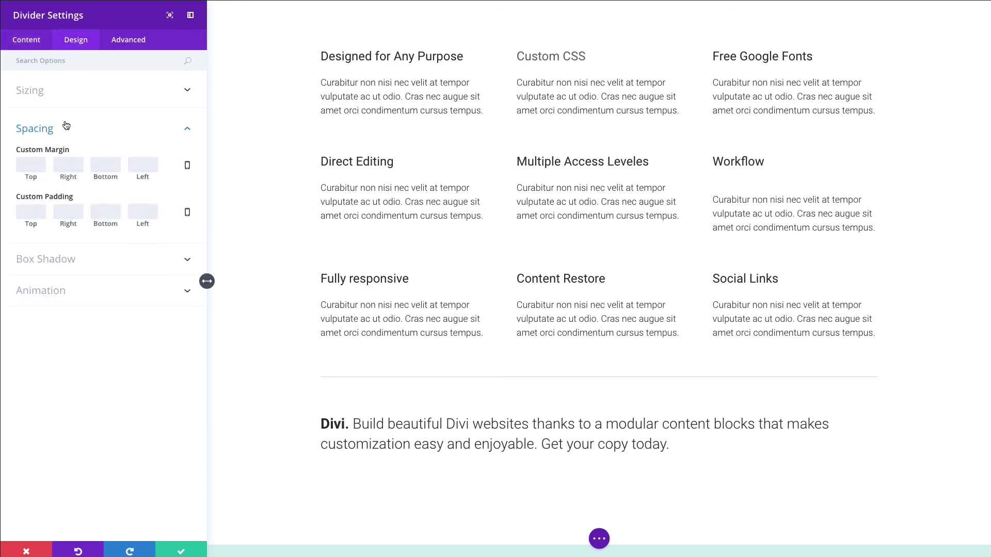
left_click(66, 91)
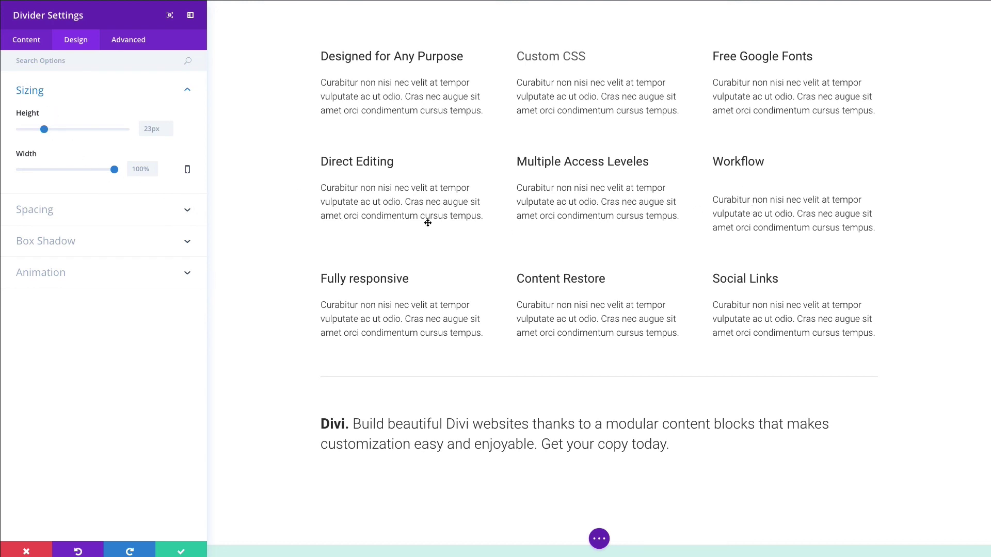
left_click_drag(45, 130, 83, 130)
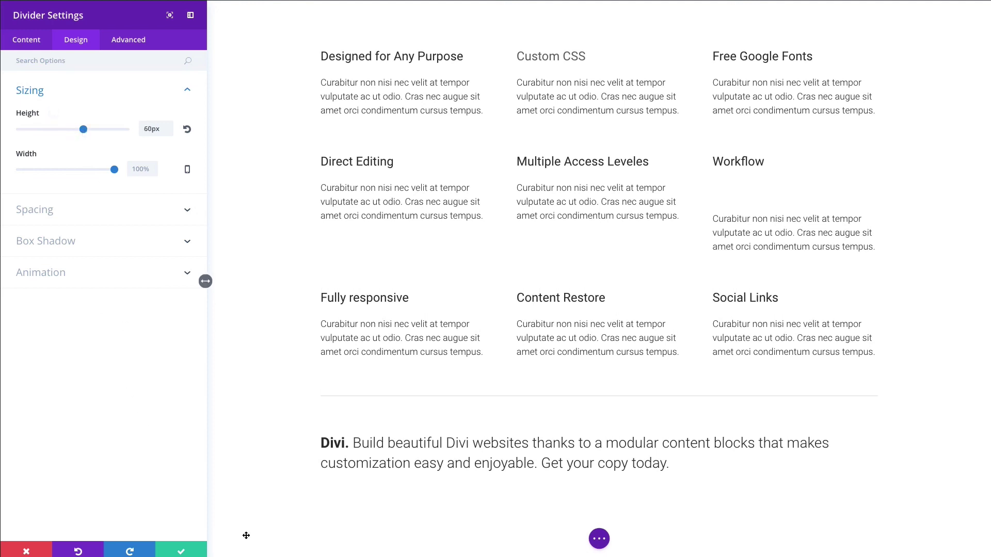
left_click(196, 555)
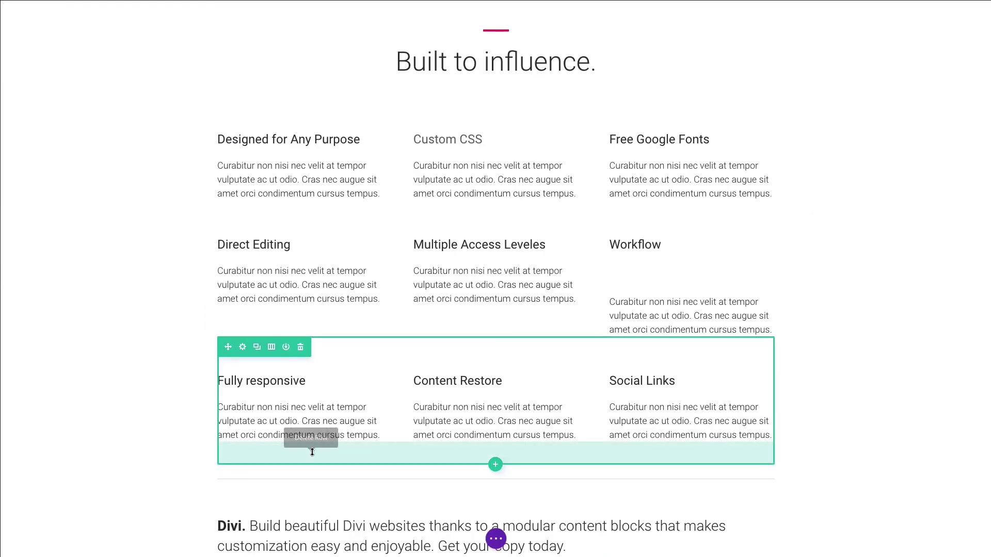